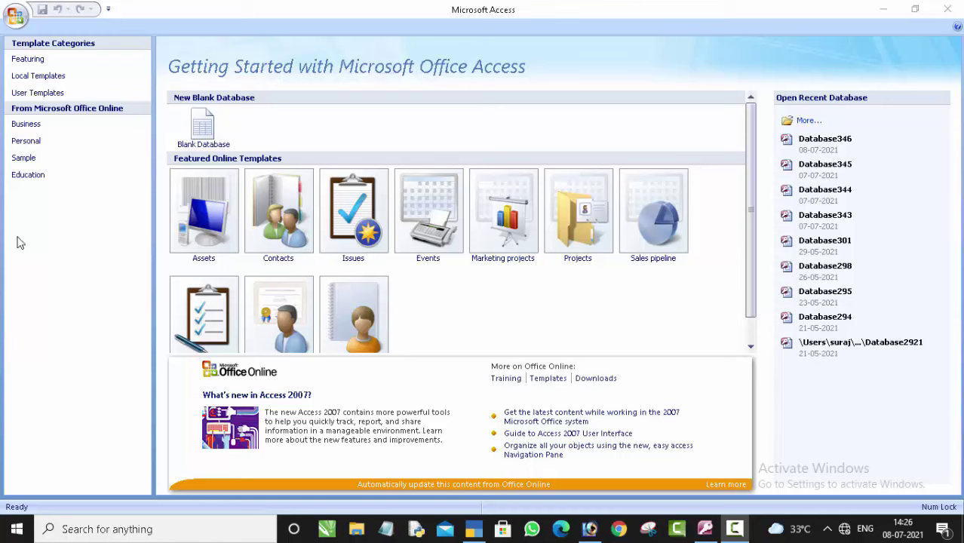
Create a blank database named Database347 from the Getting Started page.
click(199, 128)
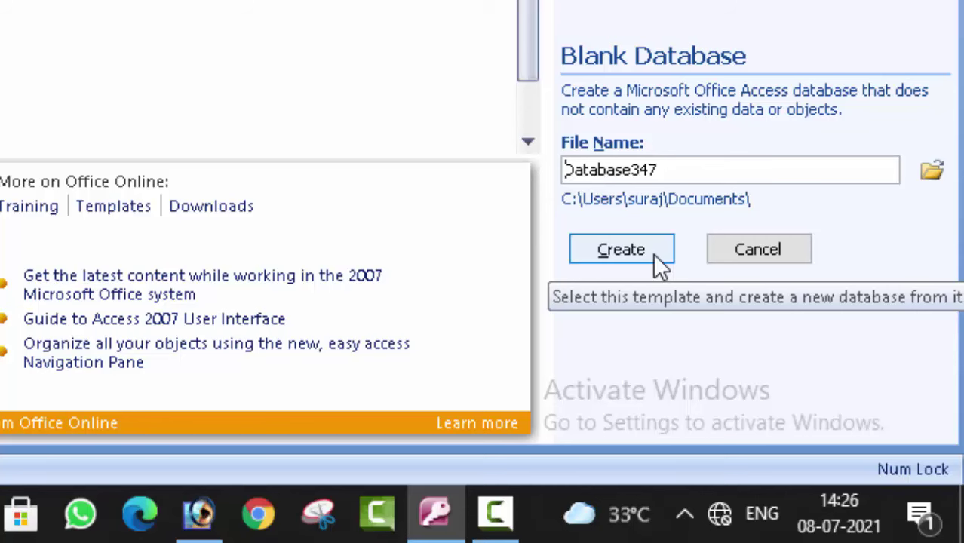
click(653, 254)
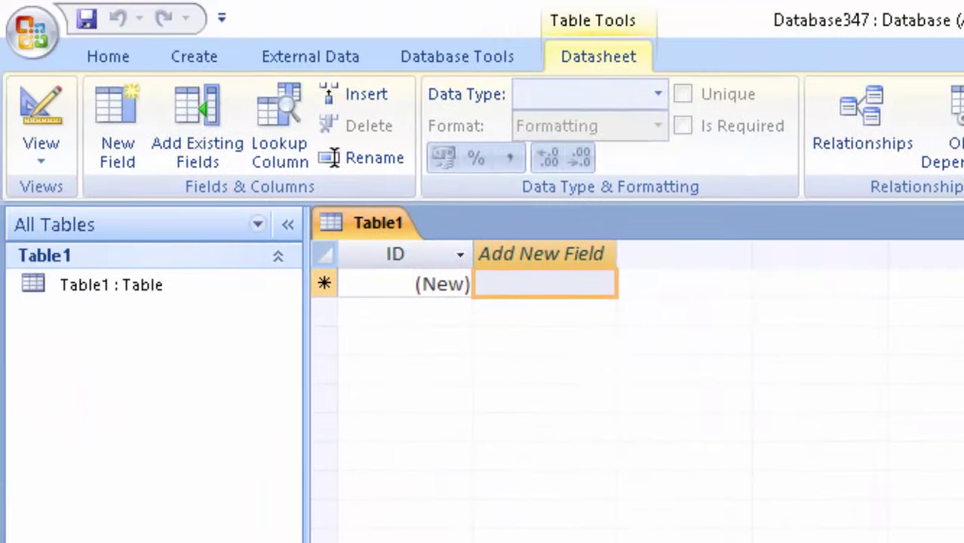
Switch Table1 to Design View, saving it as Table1, and rename the ID field to Roll Number.
click(42, 165)
click(129, 276)
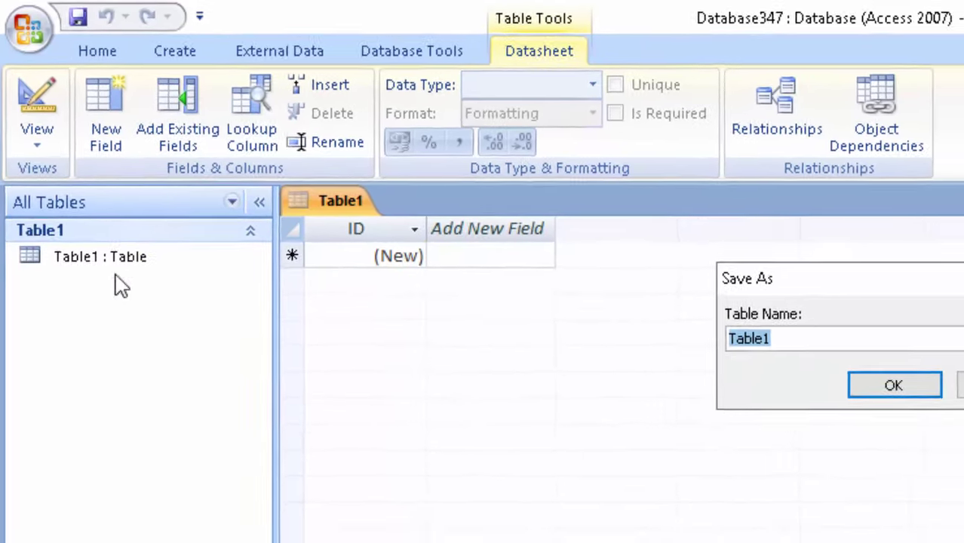
click(886, 386)
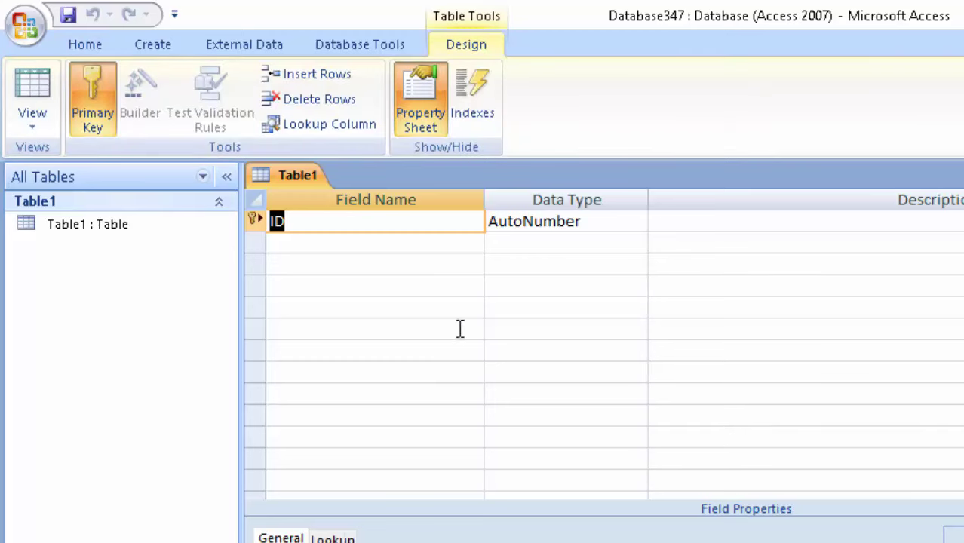
click(343, 225)
key(BackSpace)
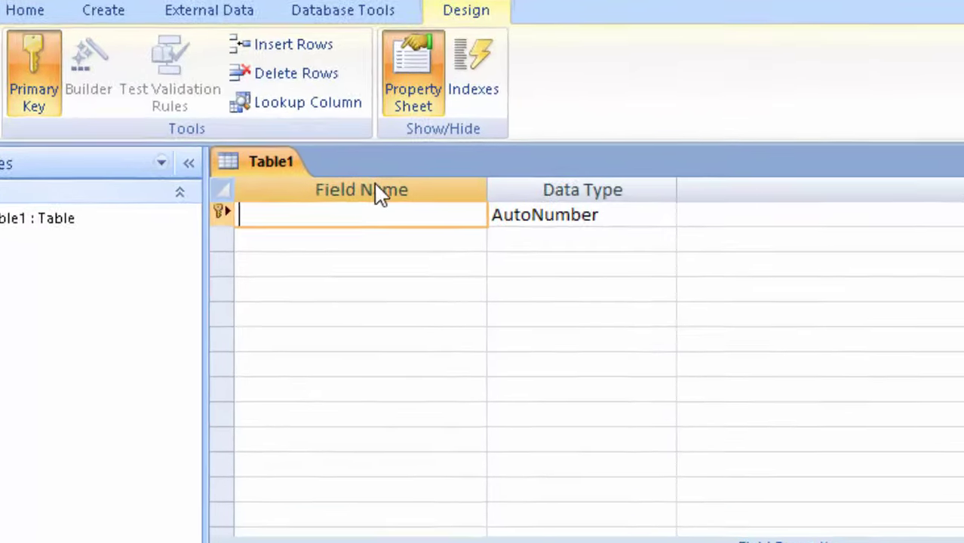
text(Rol)
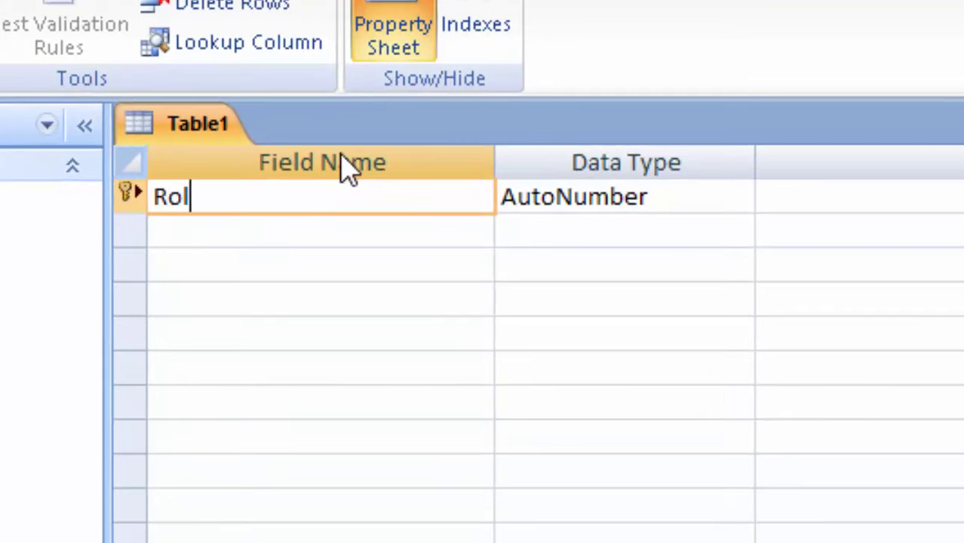
text(l Num)
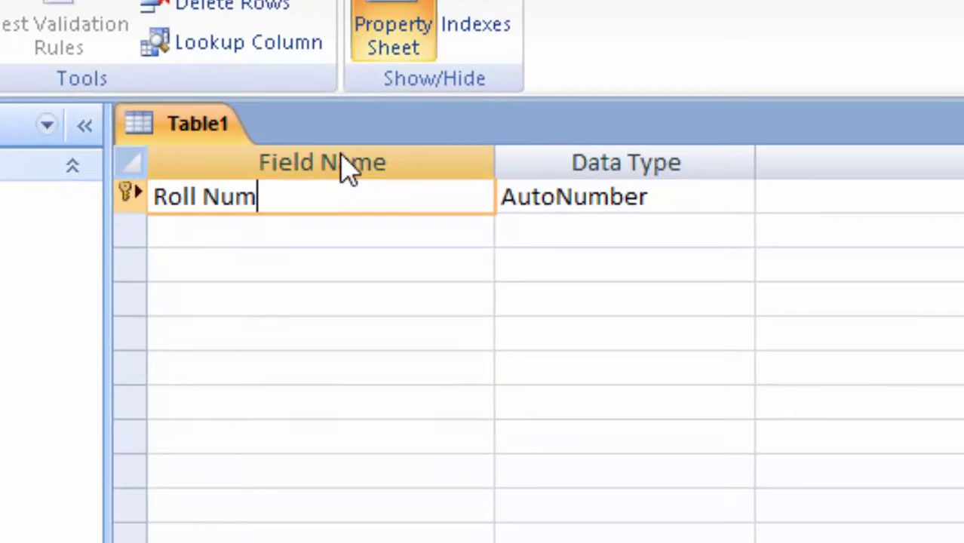
text(ber)
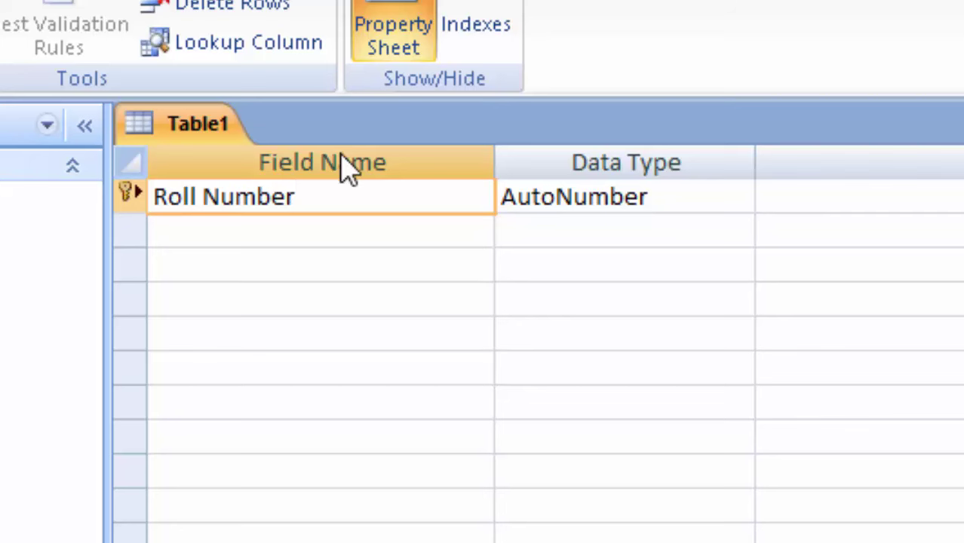
key(Tab)
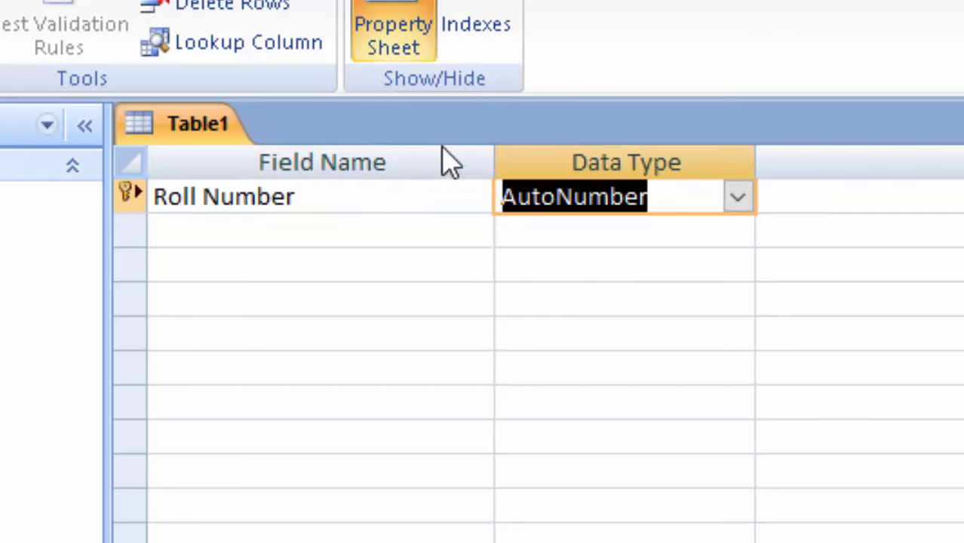
Add a Text field named Name of Student below Roll Number and return to datasheet view.
click(341, 240)
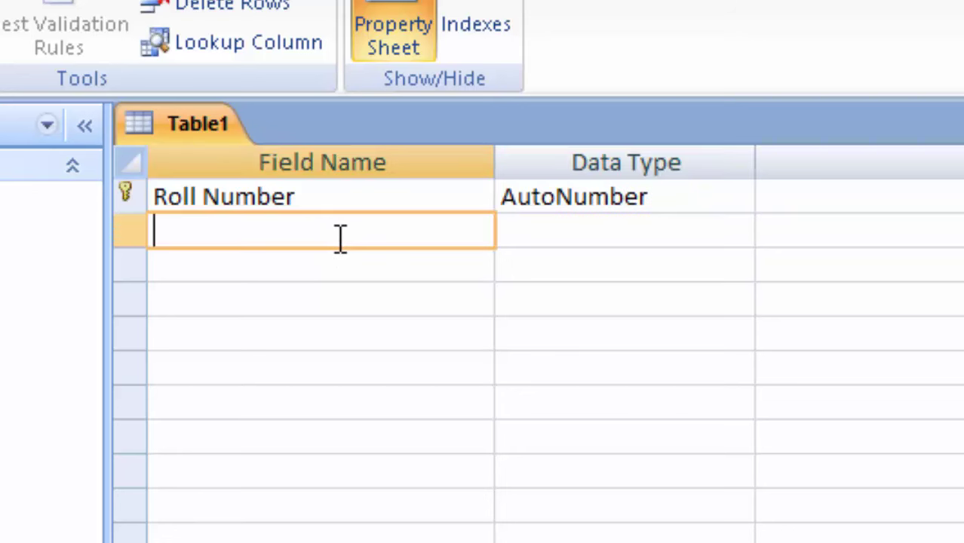
text(Nam)
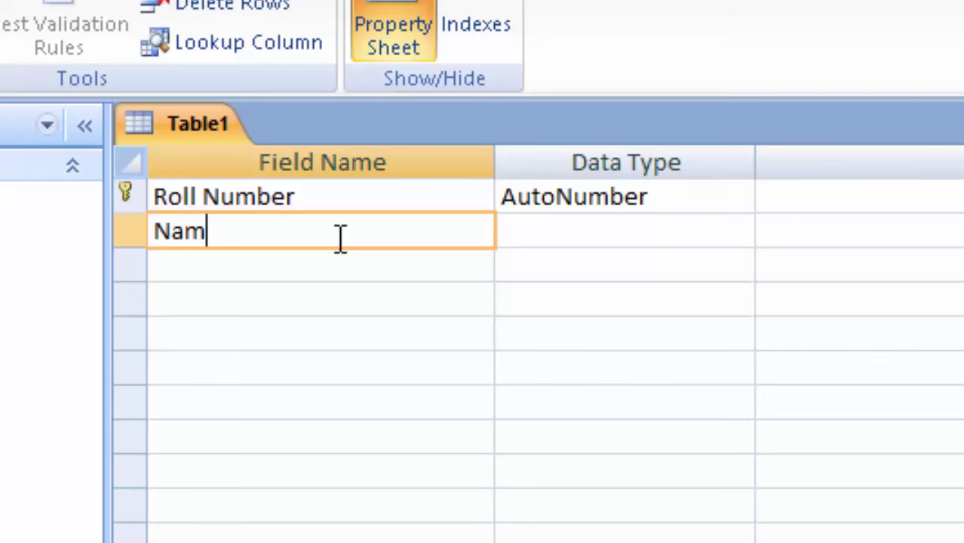
text(e of )
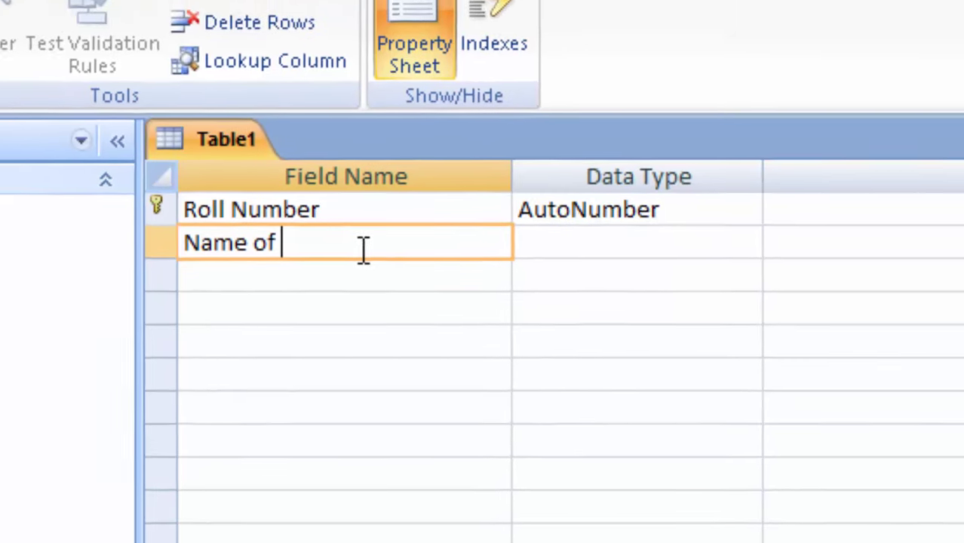
text(Stu)
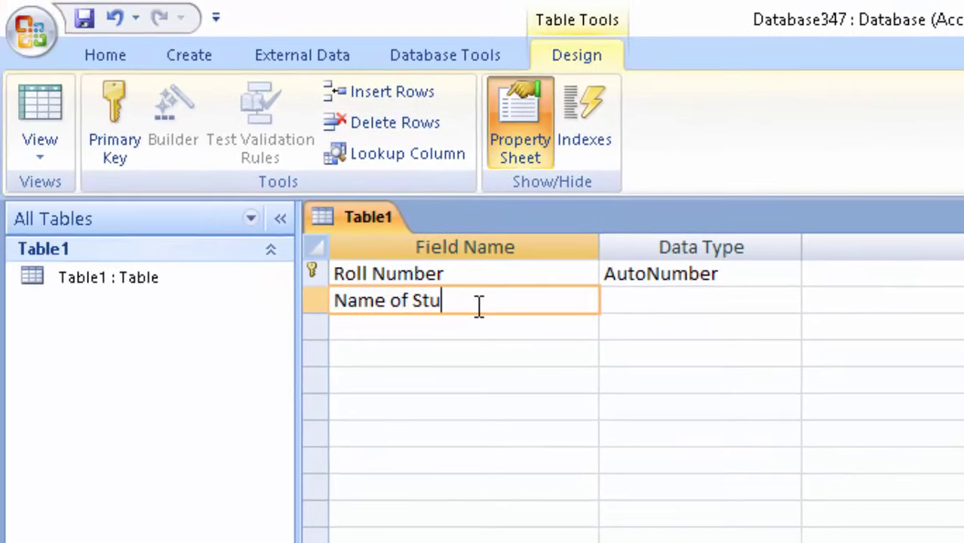
text(dent)
key(Tab)
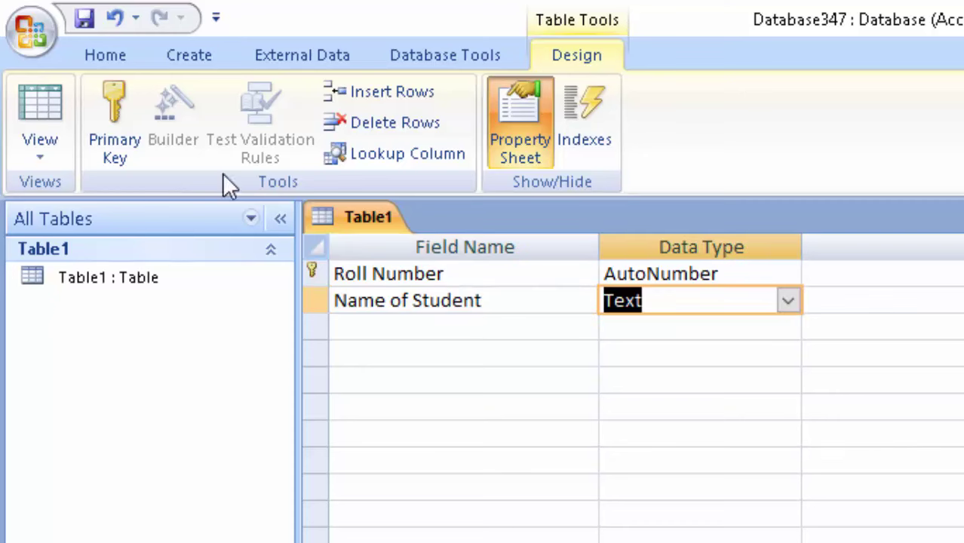
click(30, 117)
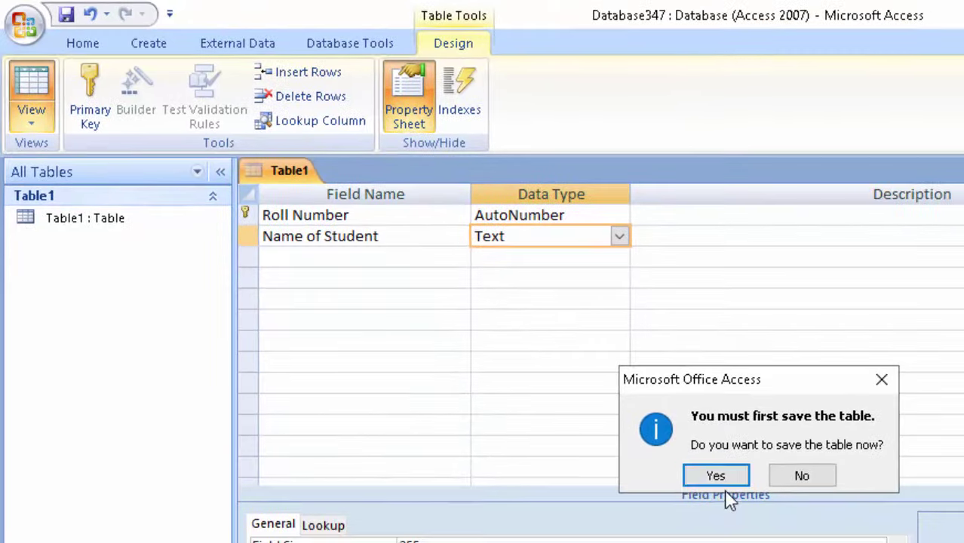
Save Table1 and widen the Name of Student column to show its full header.
click(723, 480)
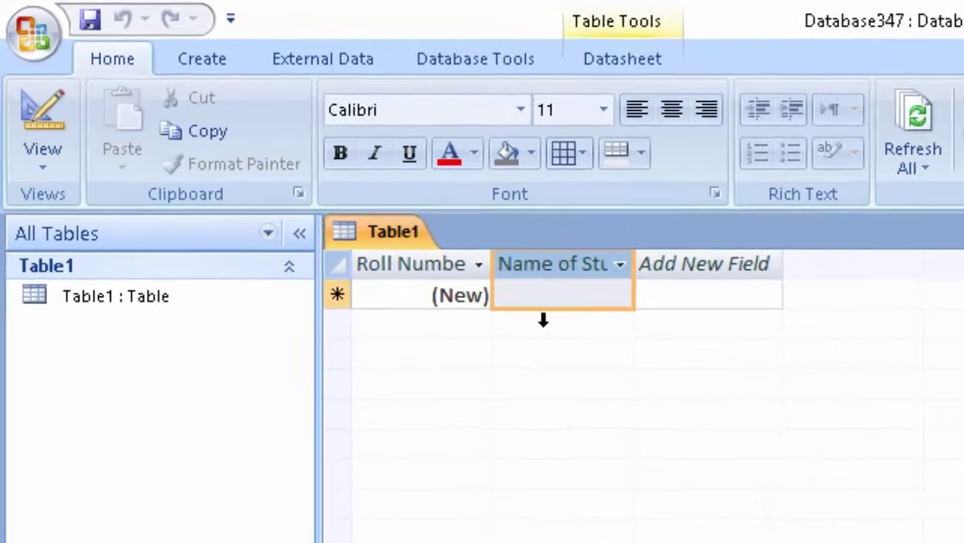
drag(635, 264, 675, 310)
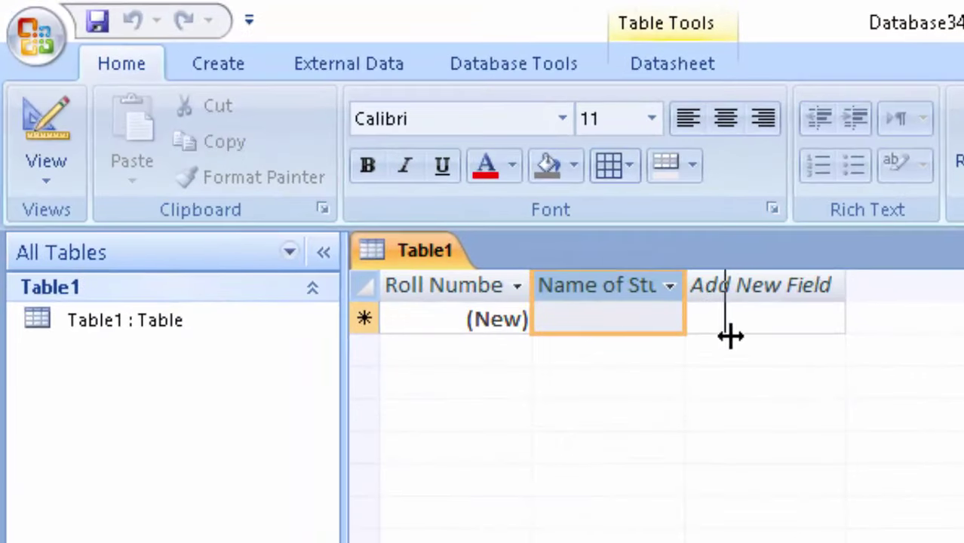
drag(731, 337, 760, 374)
Enter four student names as records 1–4 in the Name of Student column.
click(661, 320)
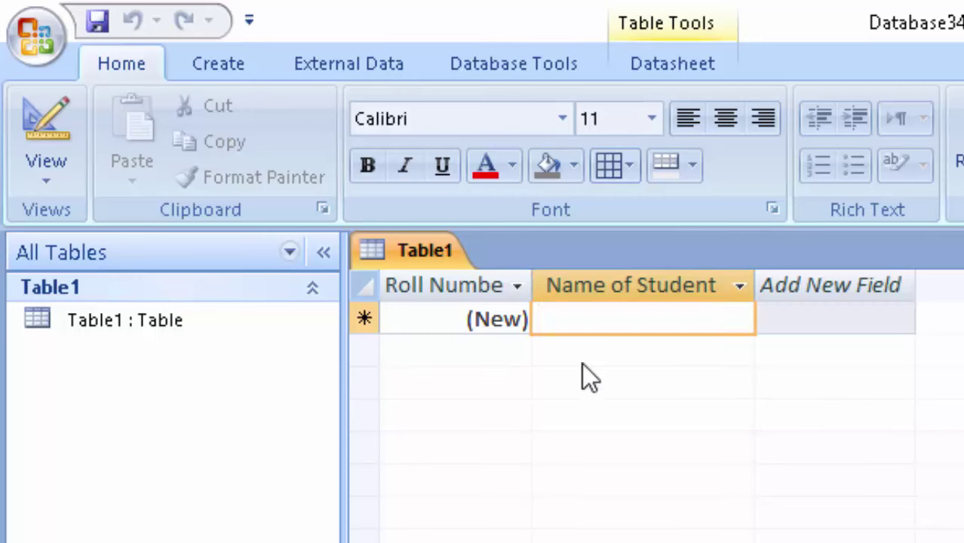
text(Ra)
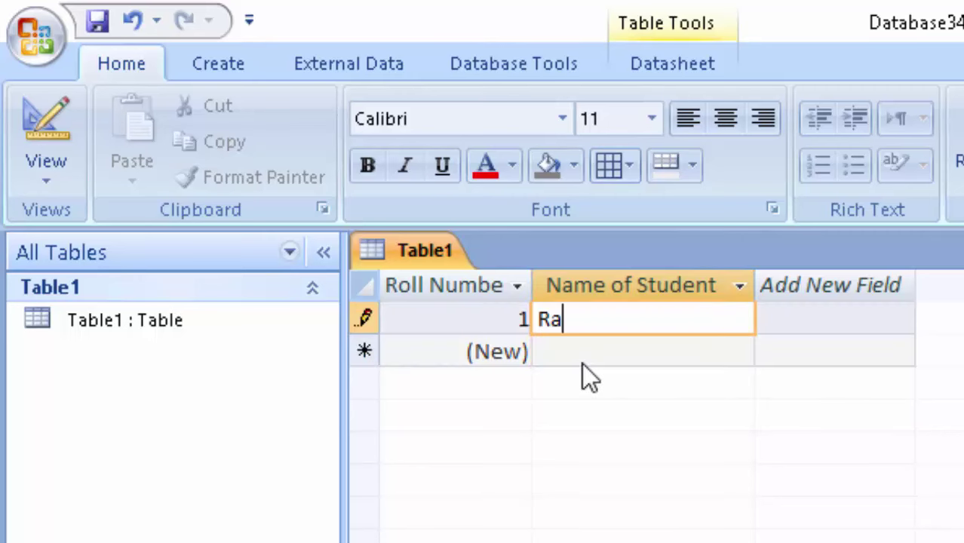
text(m)
key(Tab)
key(Tab)
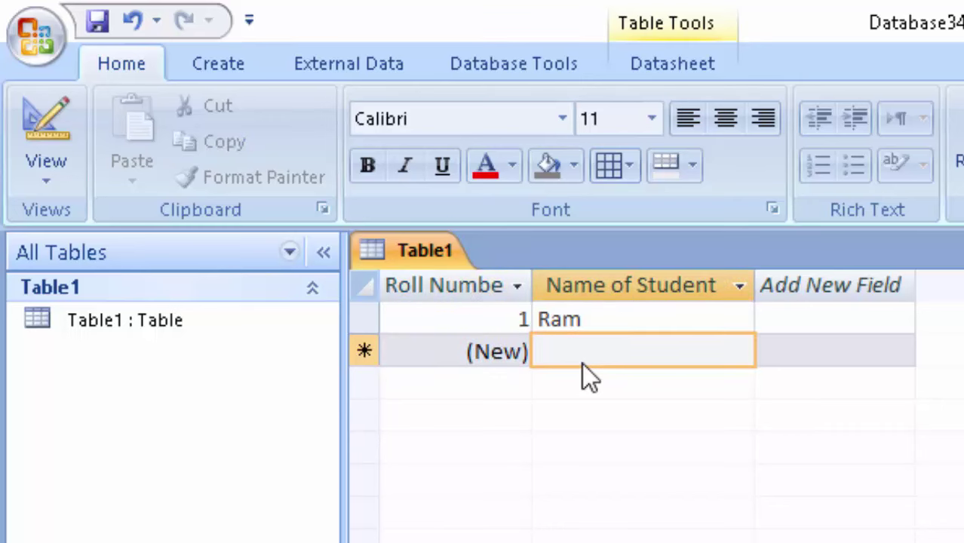
text(Shyam)
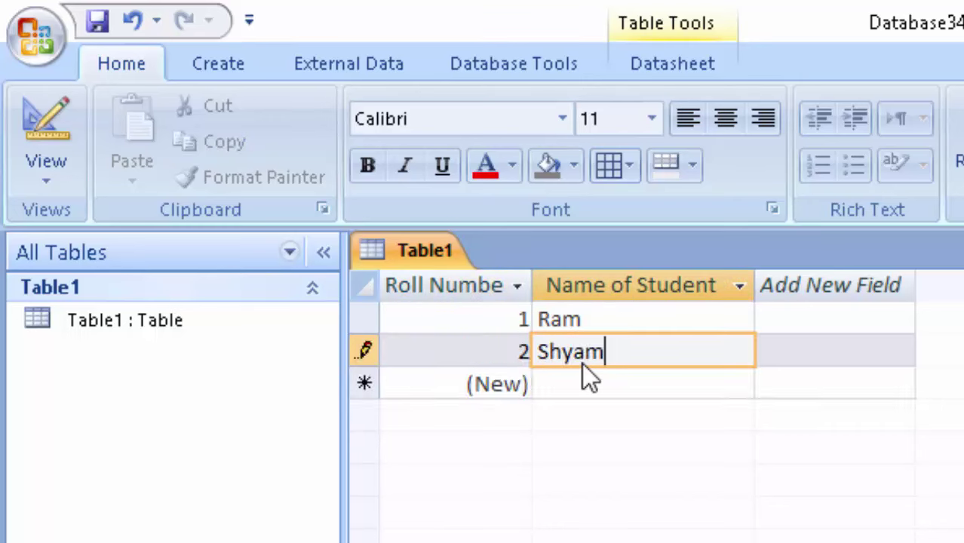
key(Tab)
key(Tab)
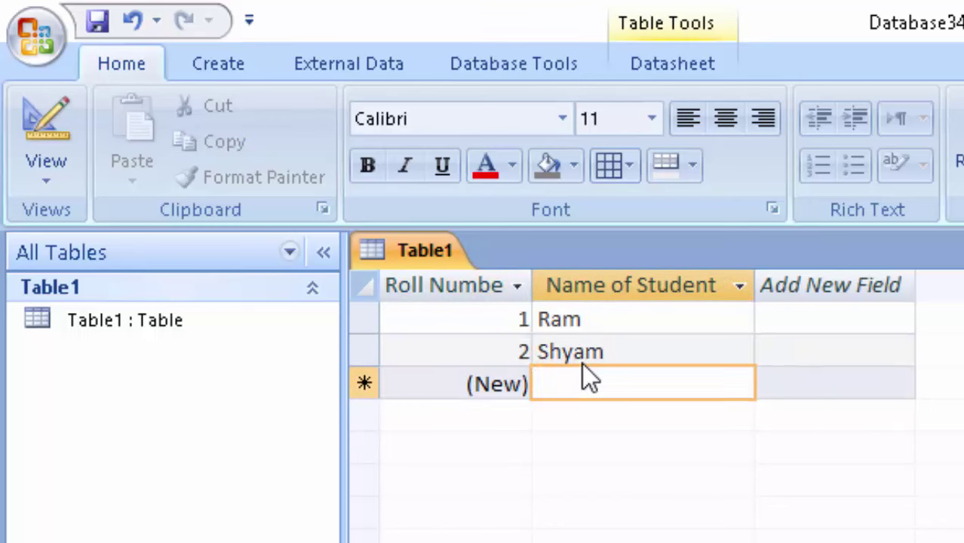
text(Raju)
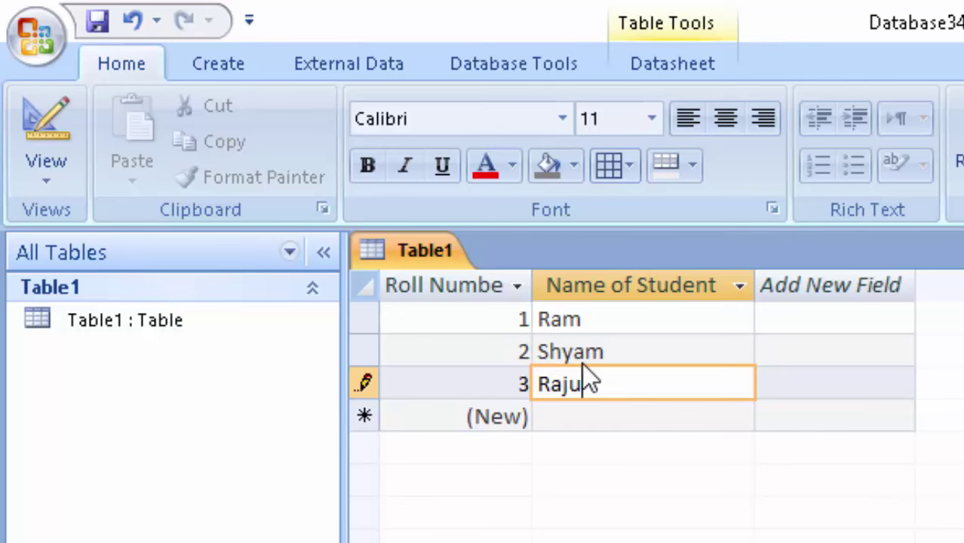
key(Tab)
key(Tab)
text(A)
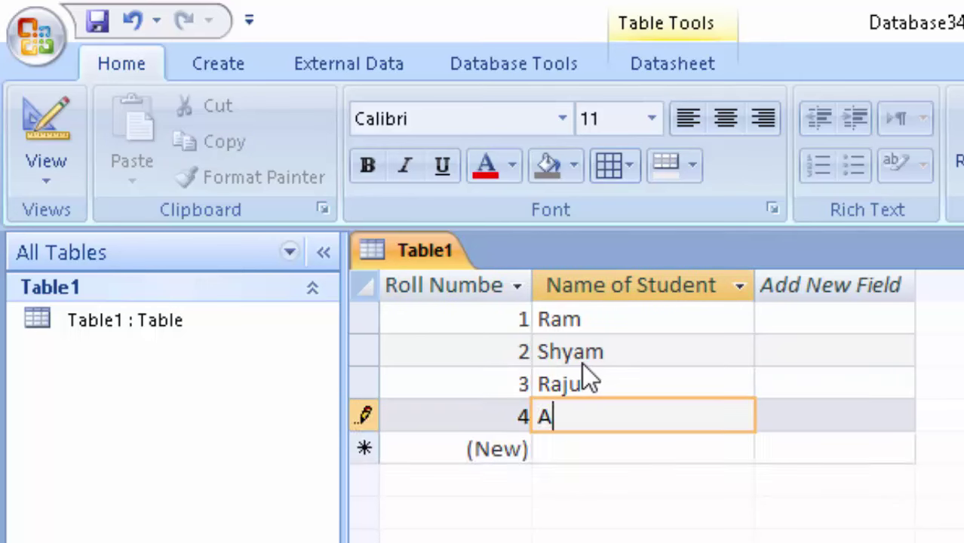
text(vani)
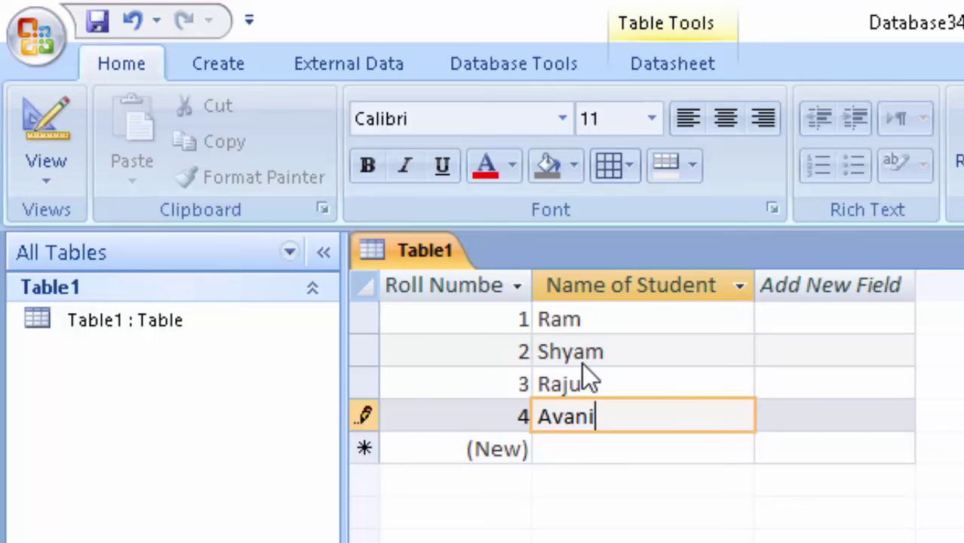
text(sh)
click(97, 21)
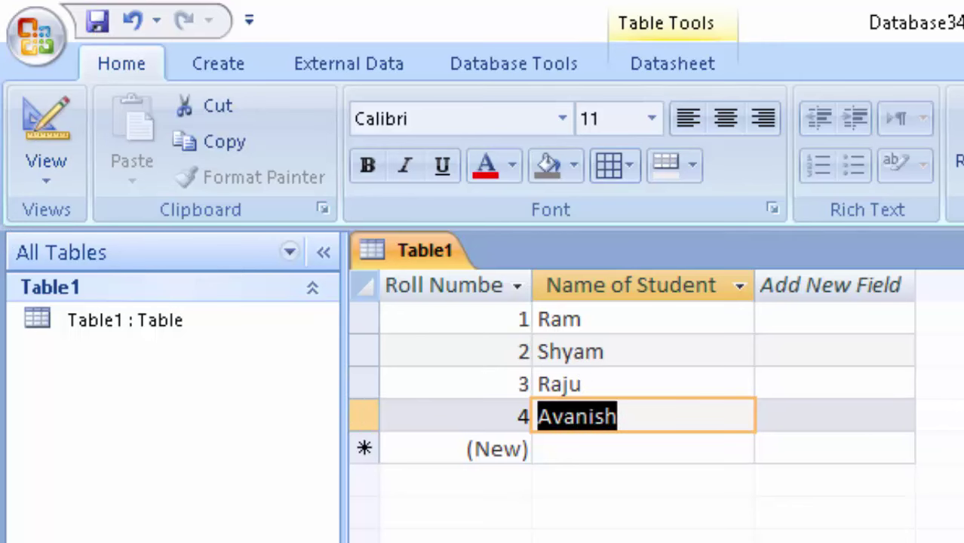
Close Table1 and create a new table in Design View saved as Table2.
right_click(408, 256)
click(453, 315)
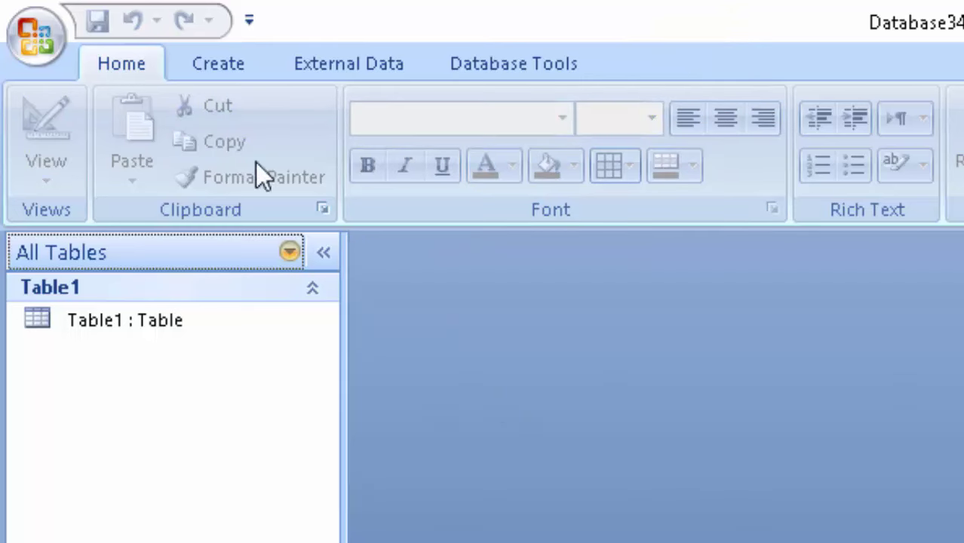
click(196, 66)
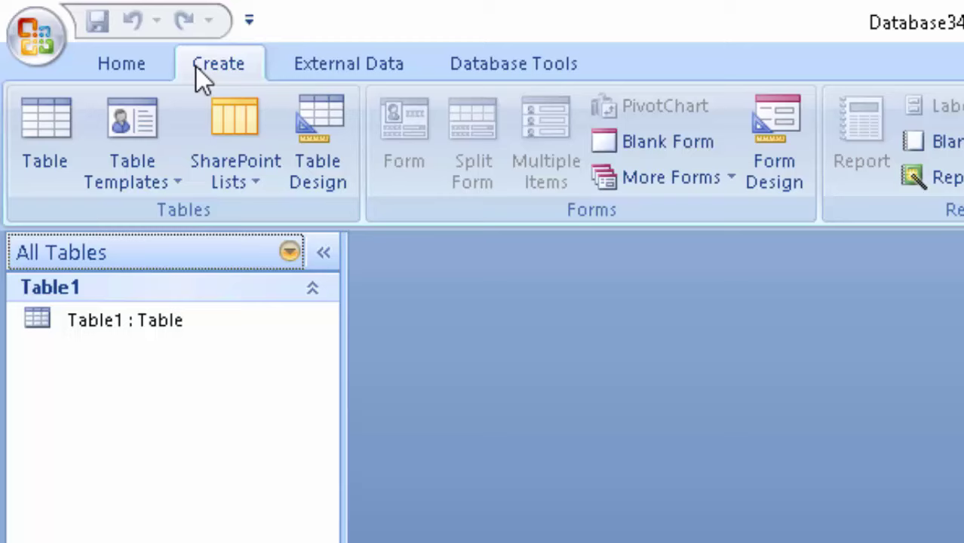
click(47, 120)
click(54, 137)
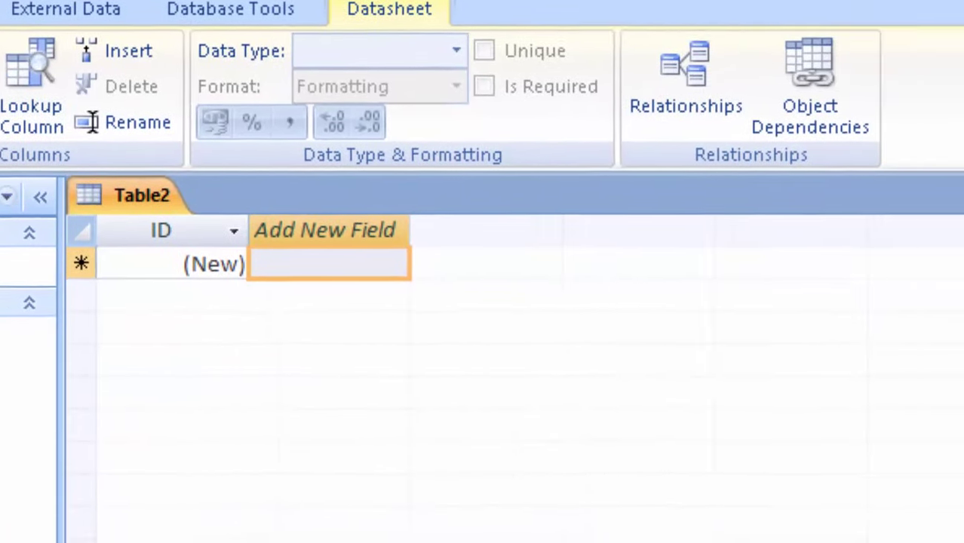
click(630, 380)
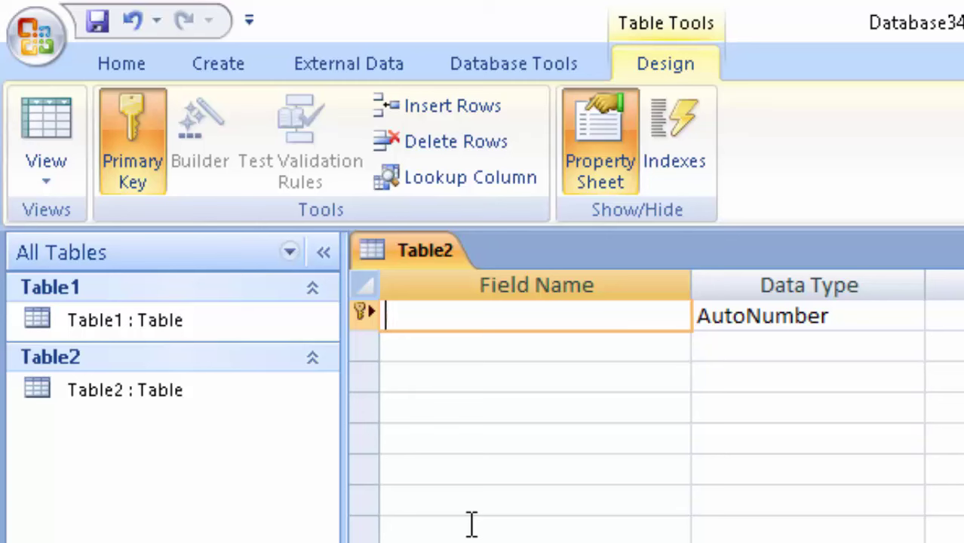
Add the Registration Number key field with the Number data type.
text(Regi)
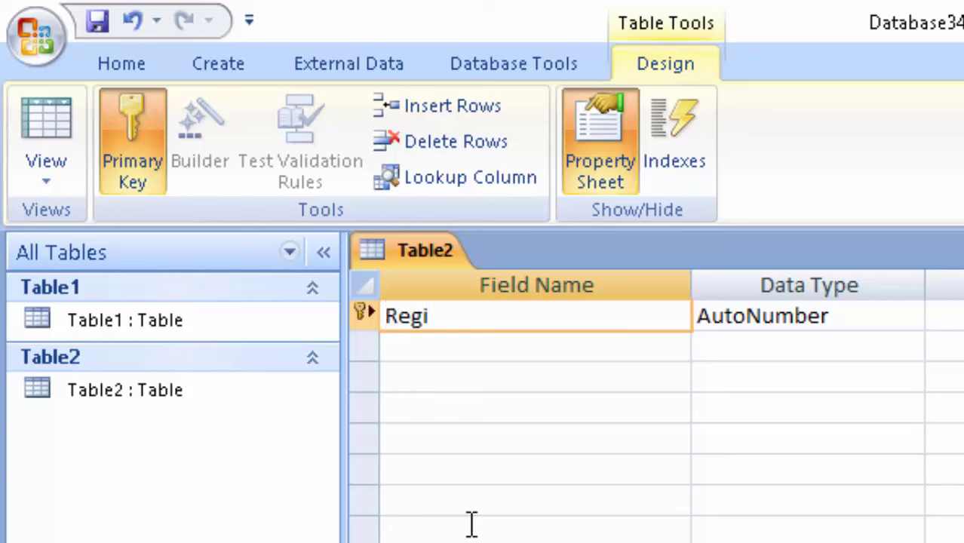
text(strat)
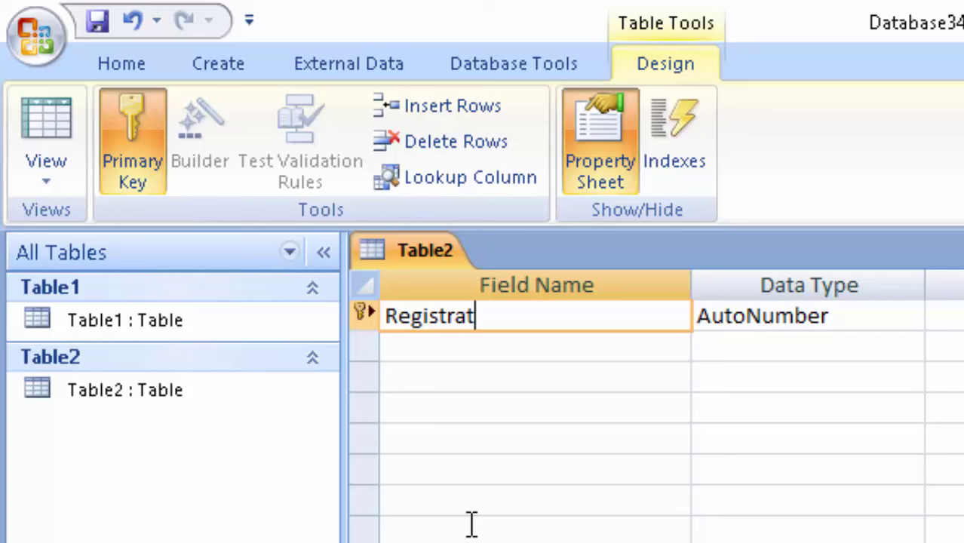
text(ion N)
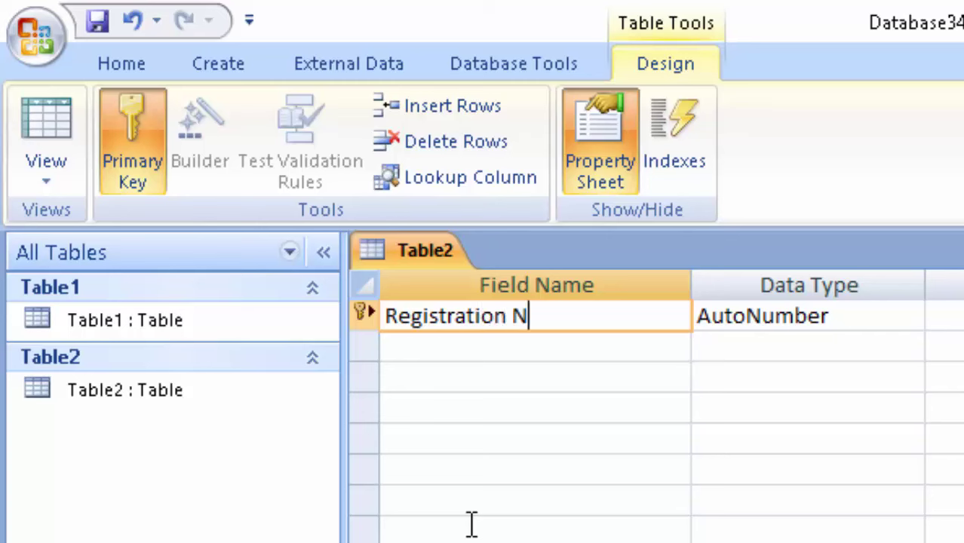
text(umber)
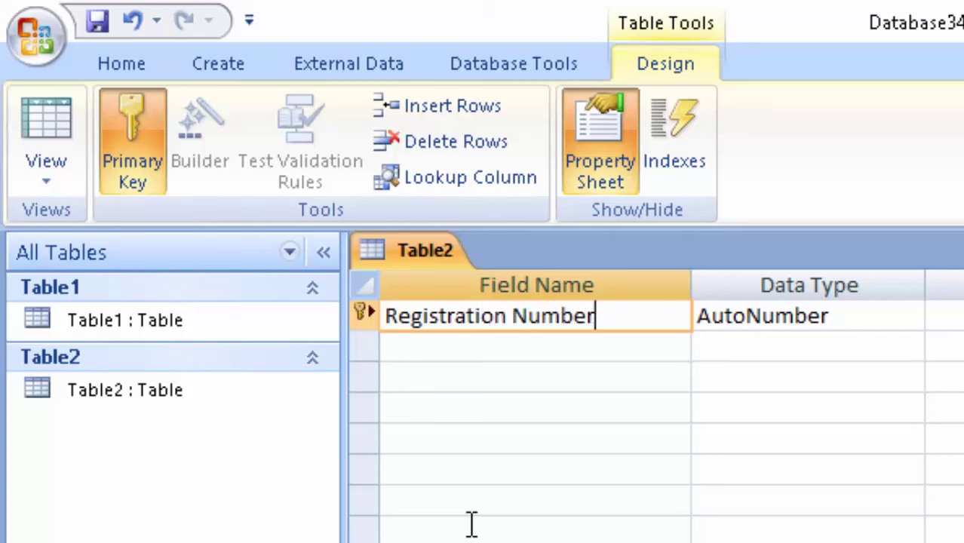
click(861, 317)
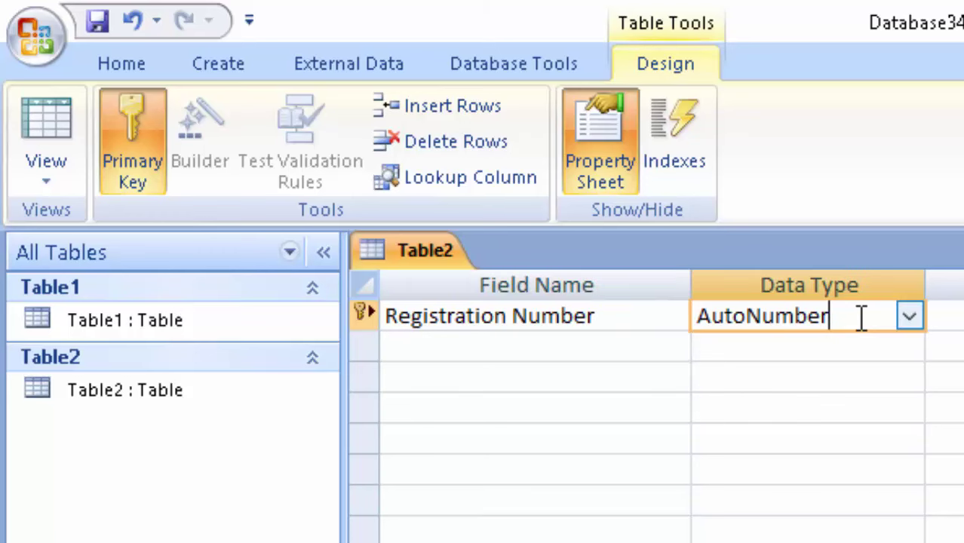
click(909, 321)
click(845, 409)
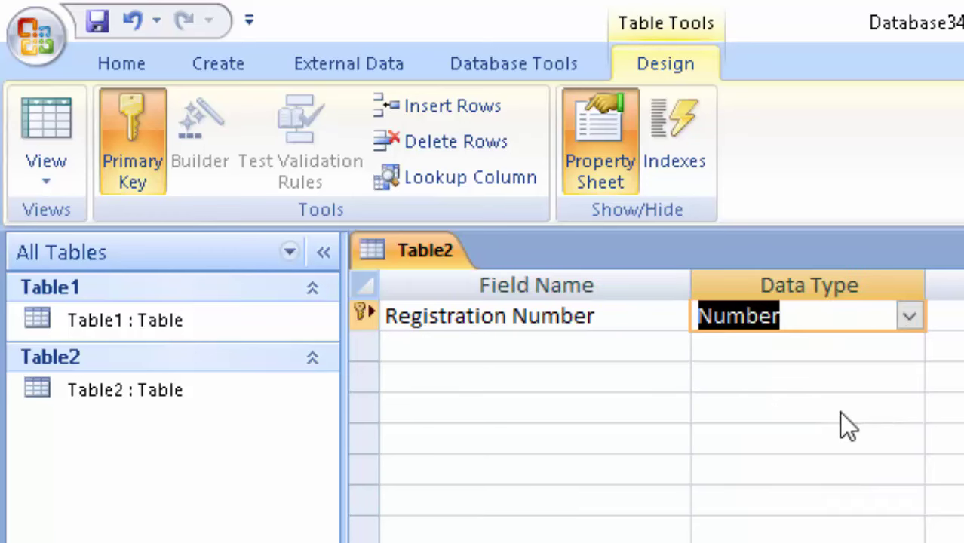
Add the fields Hindi, English and Computer below Registration Number.
click(476, 352)
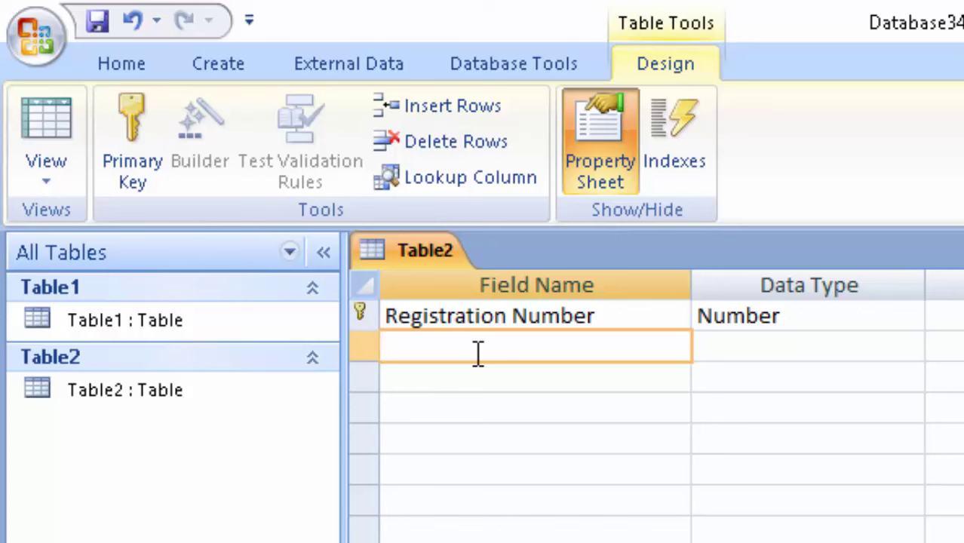
text(Hind)
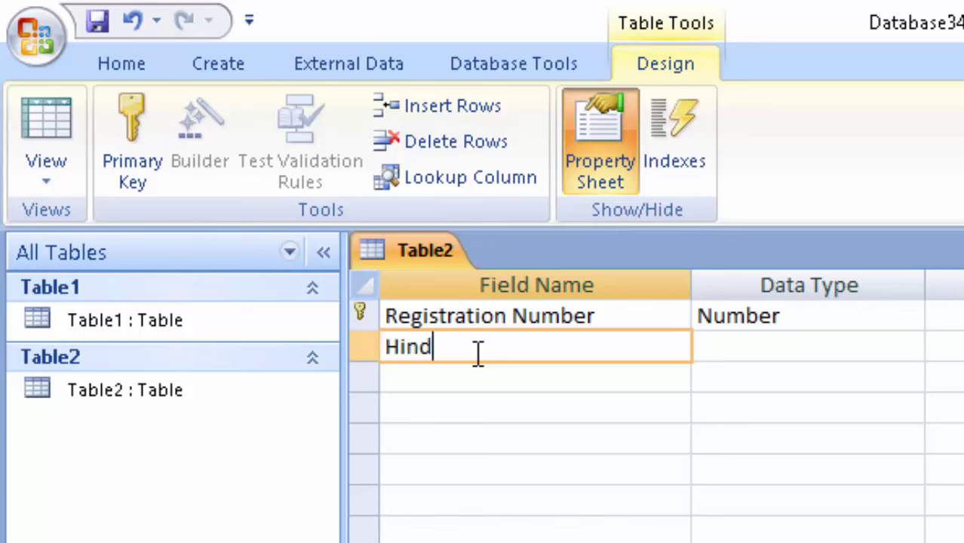
key(Tab)
key(Tab)
key(Tab)
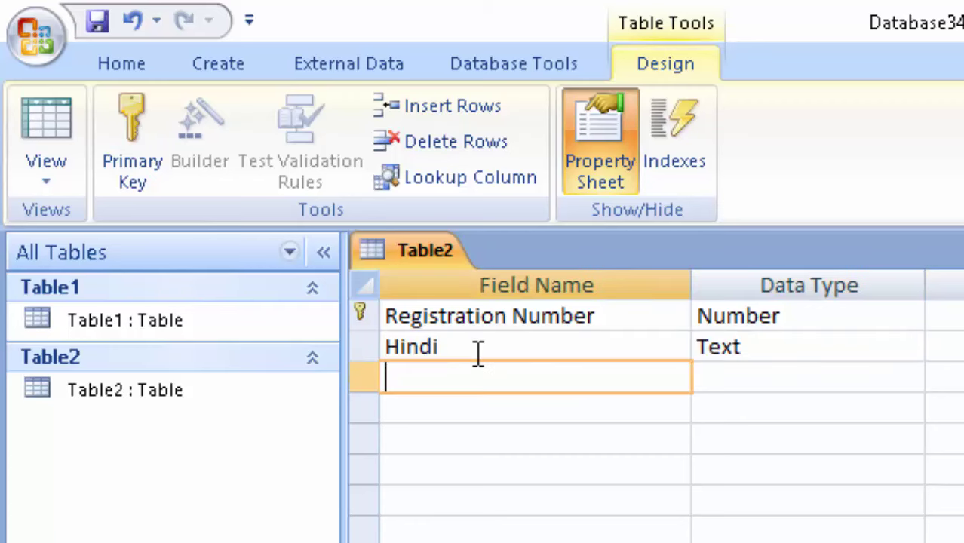
text(E)
text(nglis)
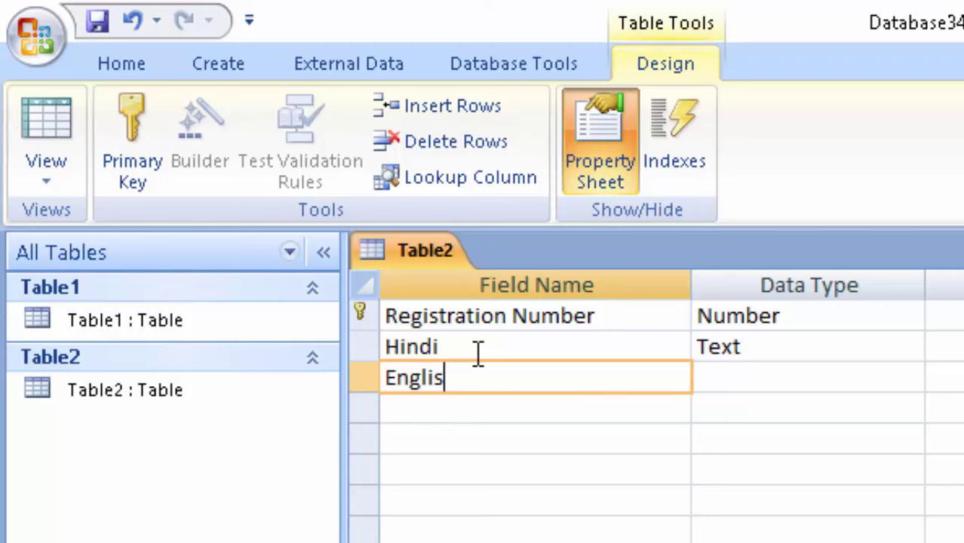
text(h)
key(Tab)
key(Tab)
key(Tab)
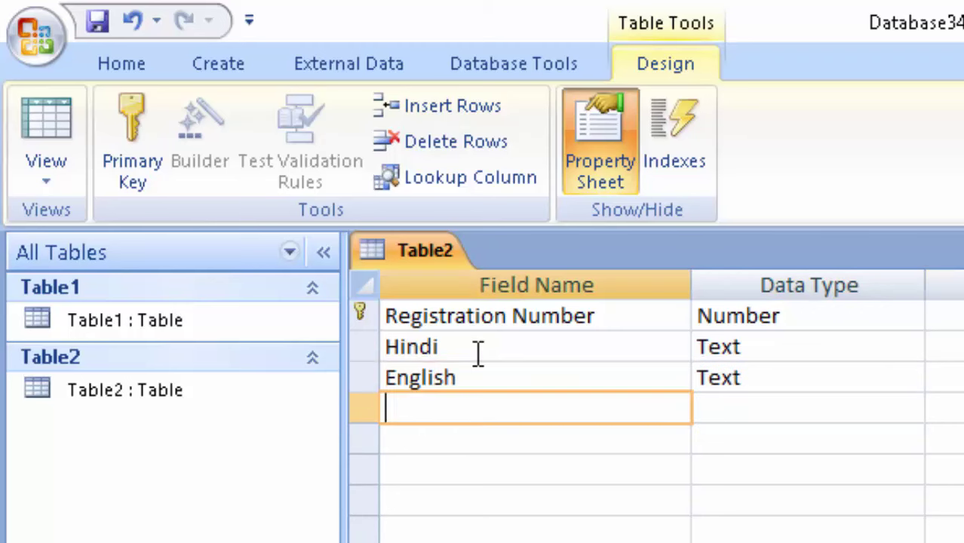
text(C)
text(omput)
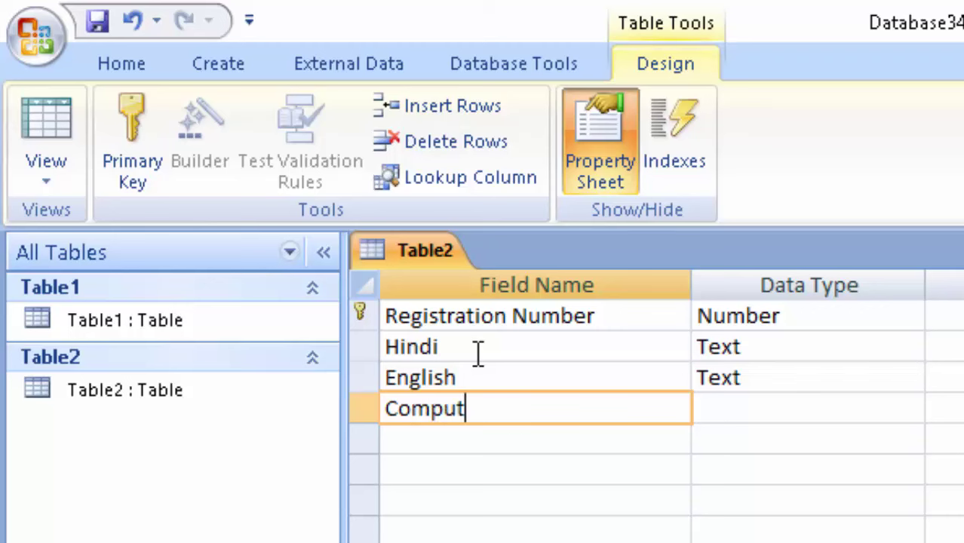
text(er)
Set the Computer, English and Hindi data types to Number.
click(803, 414)
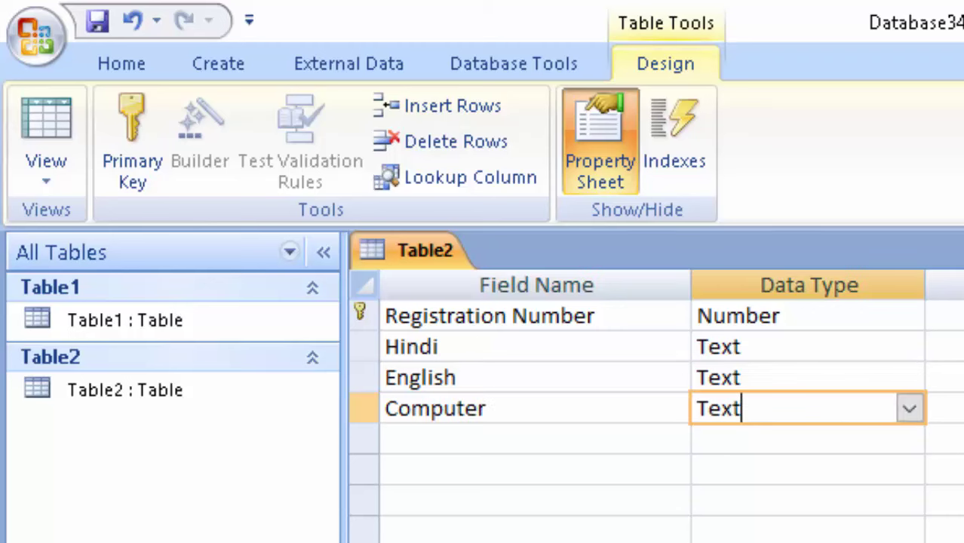
click(913, 412)
click(875, 501)
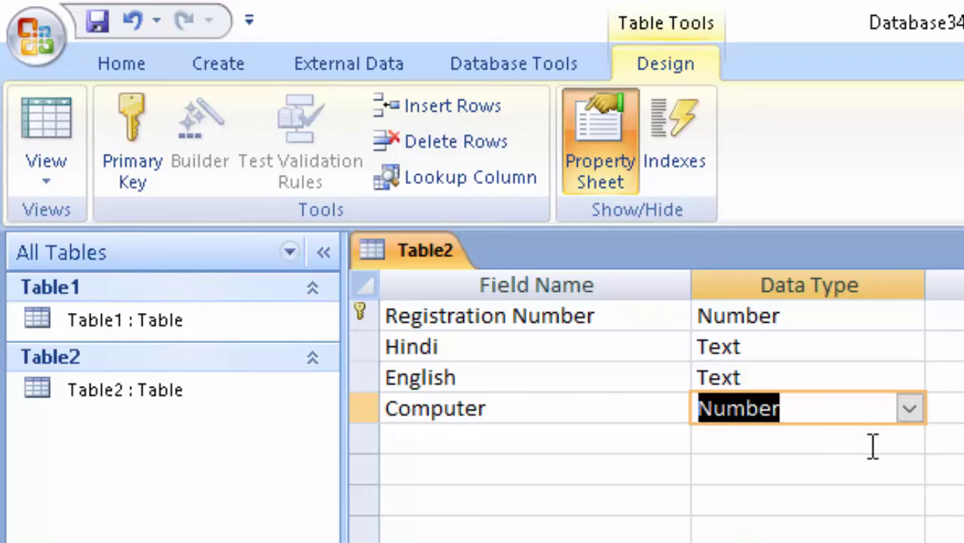
click(867, 379)
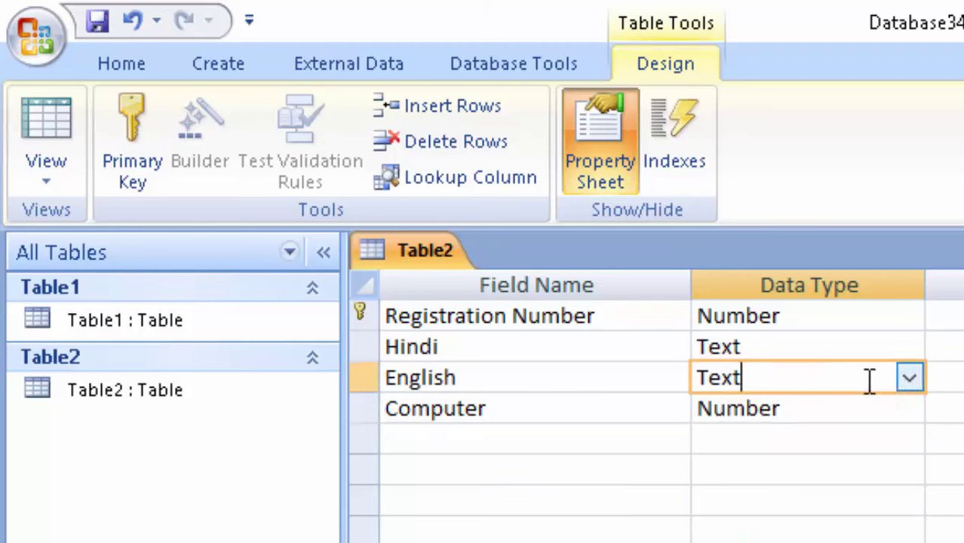
click(909, 378)
click(860, 473)
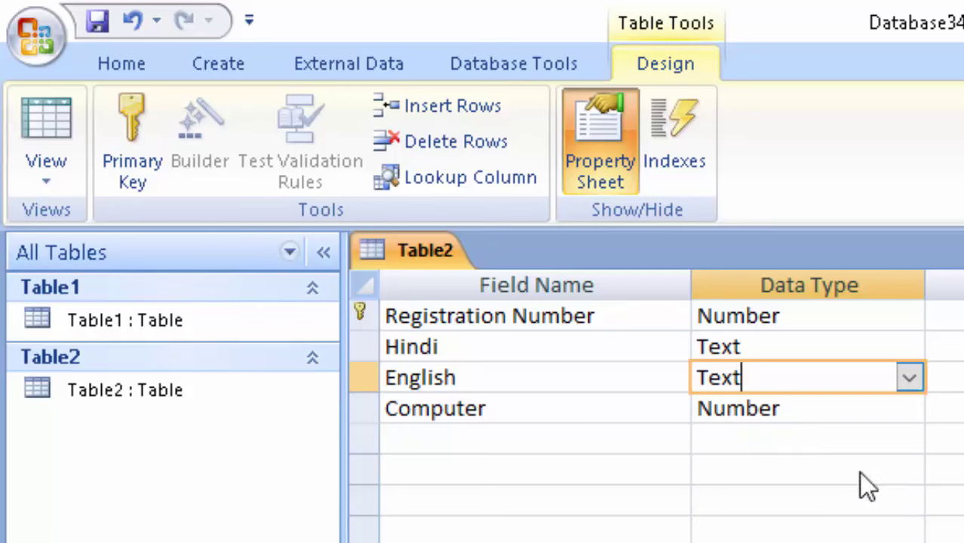
click(864, 355)
click(908, 348)
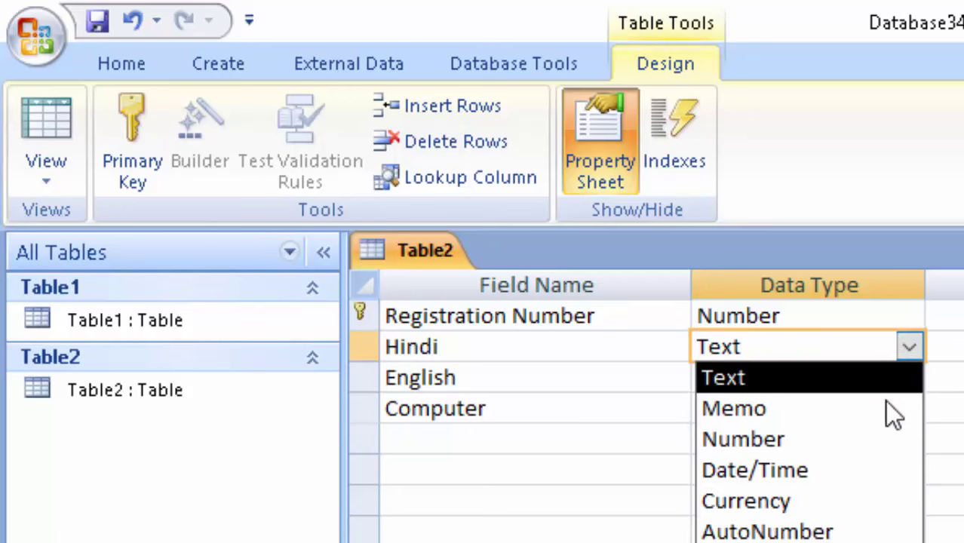
click(873, 441)
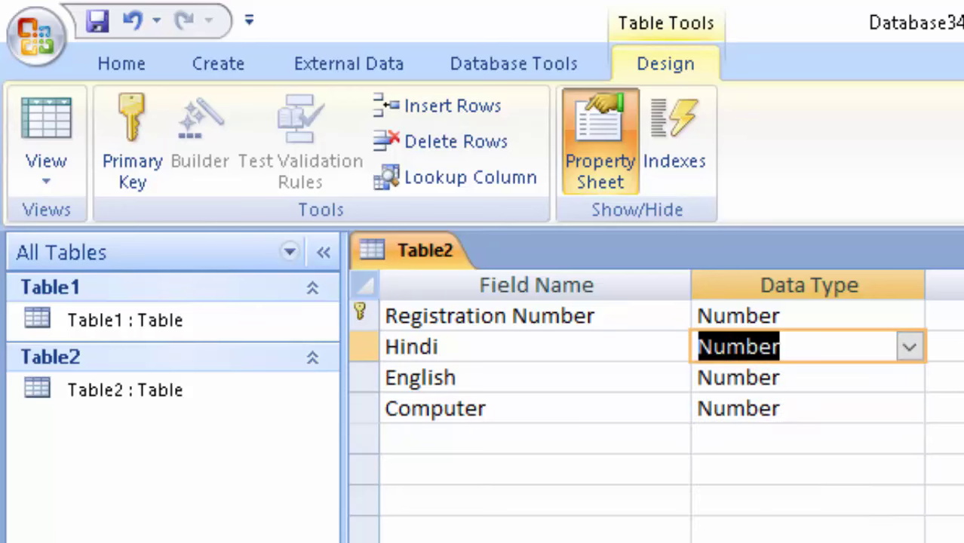
click(34, 119)
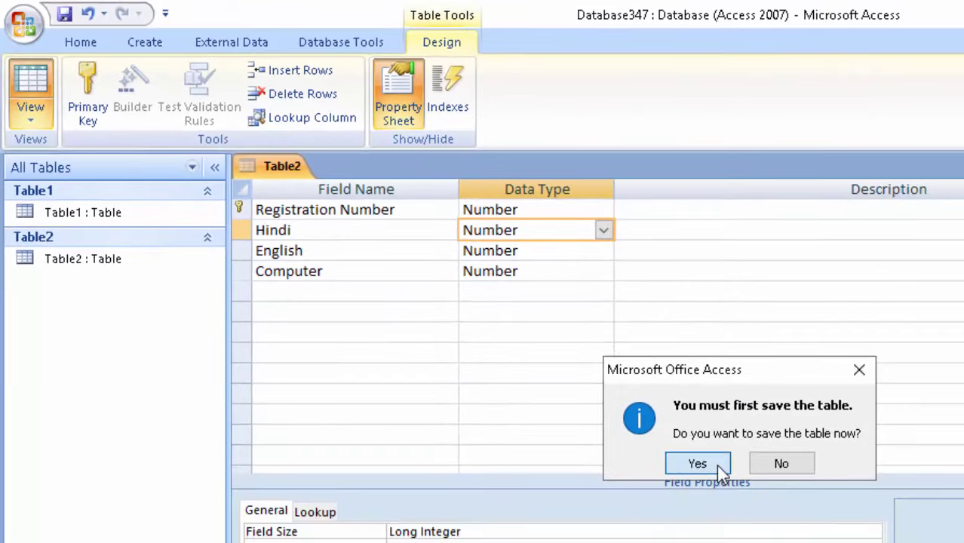
Save Table2, widen the Registration Number column, and return to Design View.
click(829, 534)
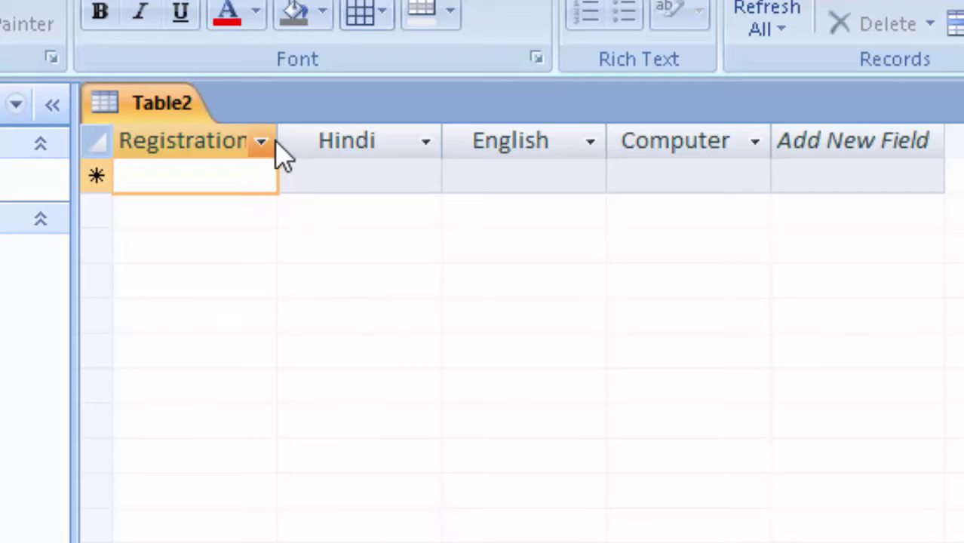
drag(306, 165, 318, 183)
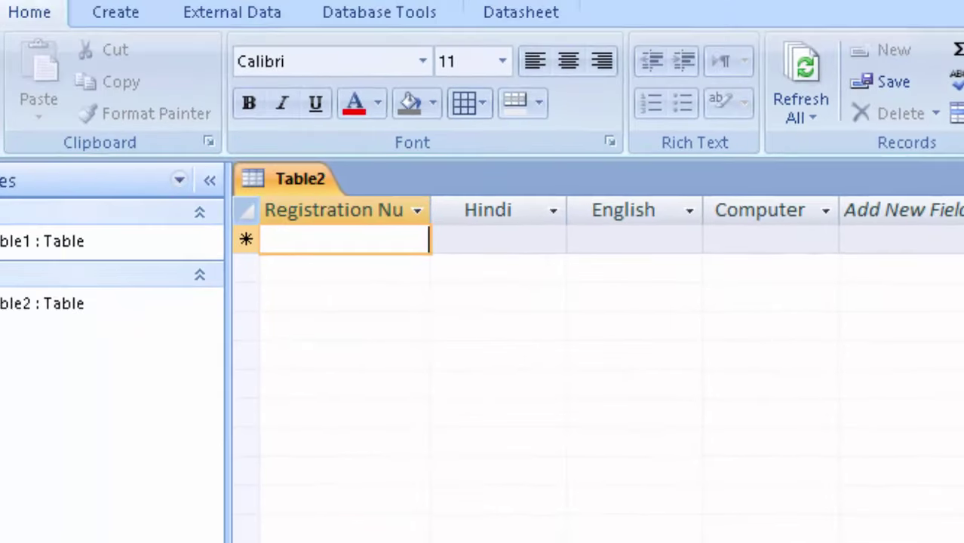
click(38, 120)
click(155, 368)
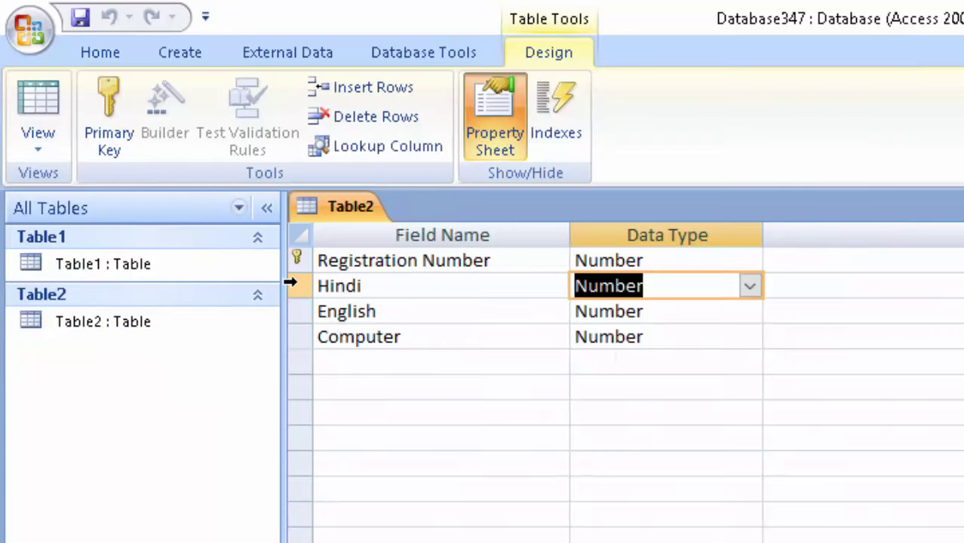
Insert a Number field named Roll Number above Hindi and save the table.
right_click(294, 286)
click(368, 425)
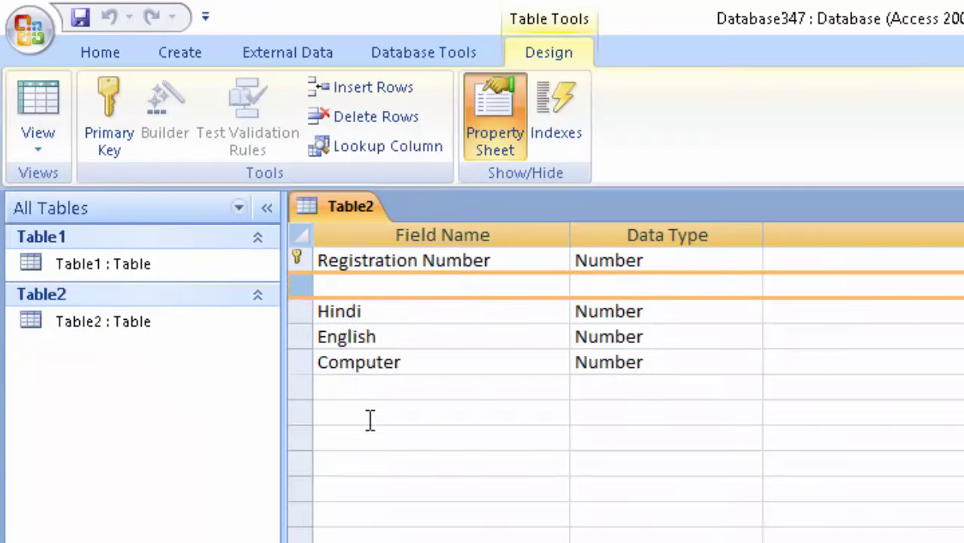
click(373, 283)
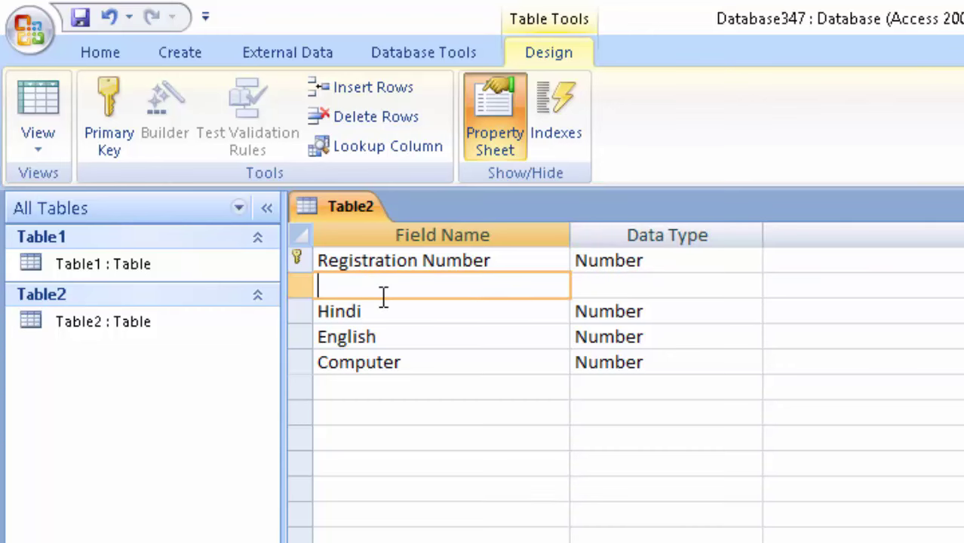
text(Roll )
text(Numbe)
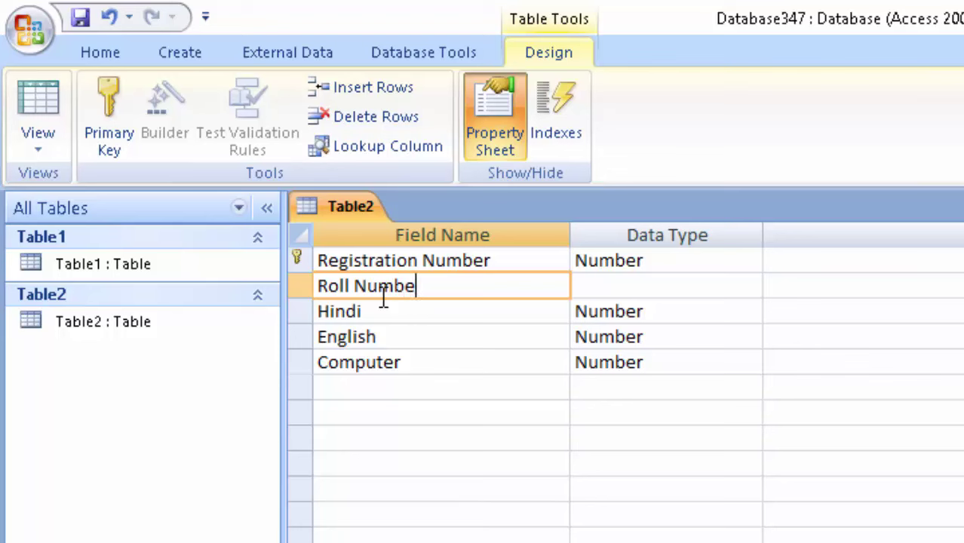
text(r)
click(652, 293)
click(750, 286)
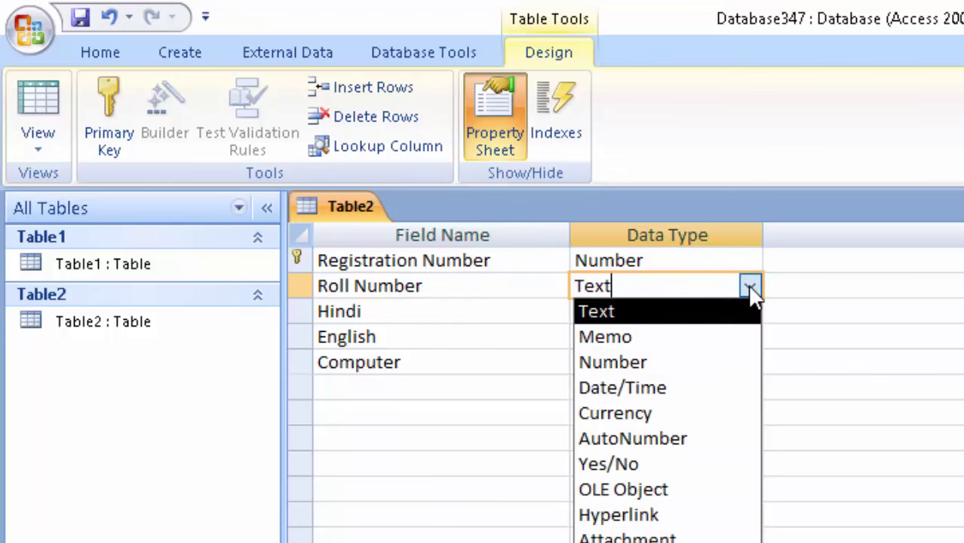
click(674, 362)
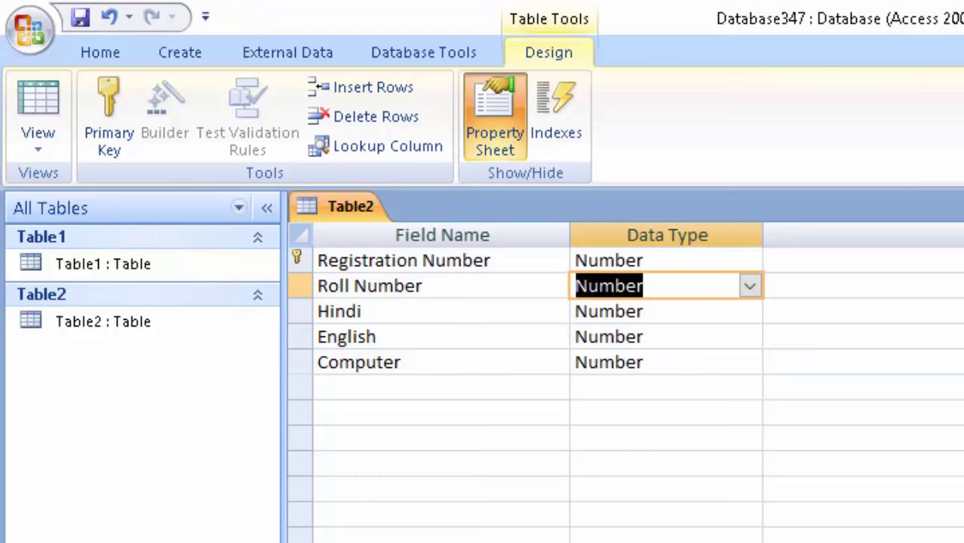
click(31, 99)
key(Return)
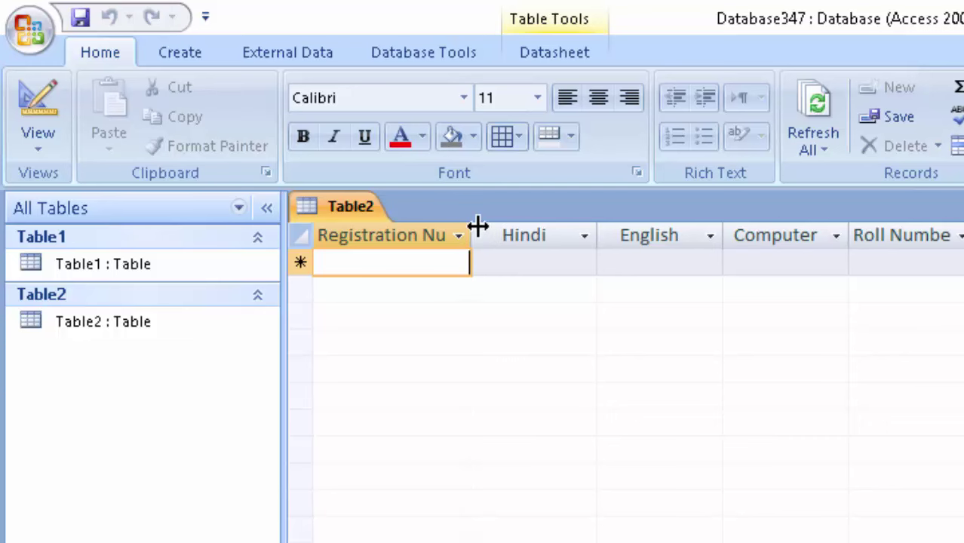
Enter record 1001 with marks 45, 66, 55 and roll number 1.
drag(473, 230, 525, 242)
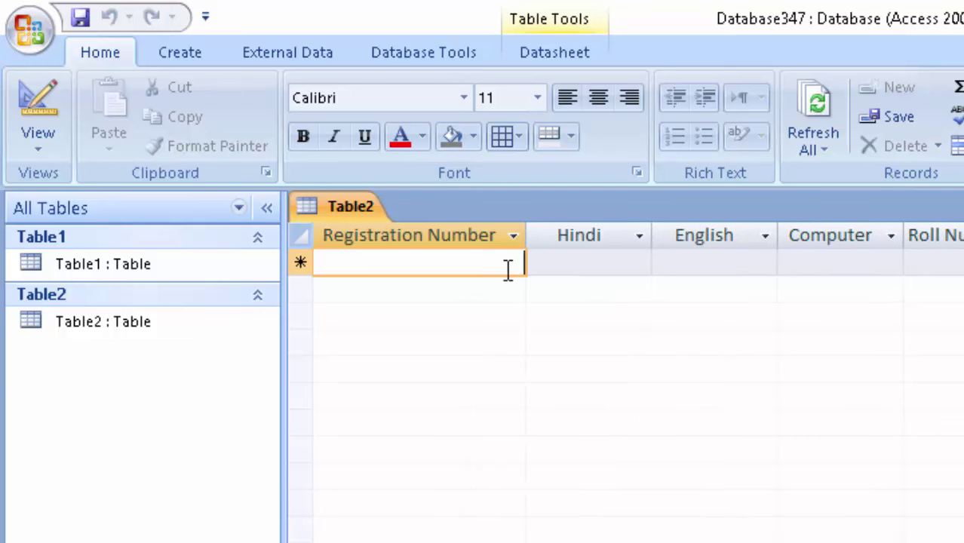
text(100)
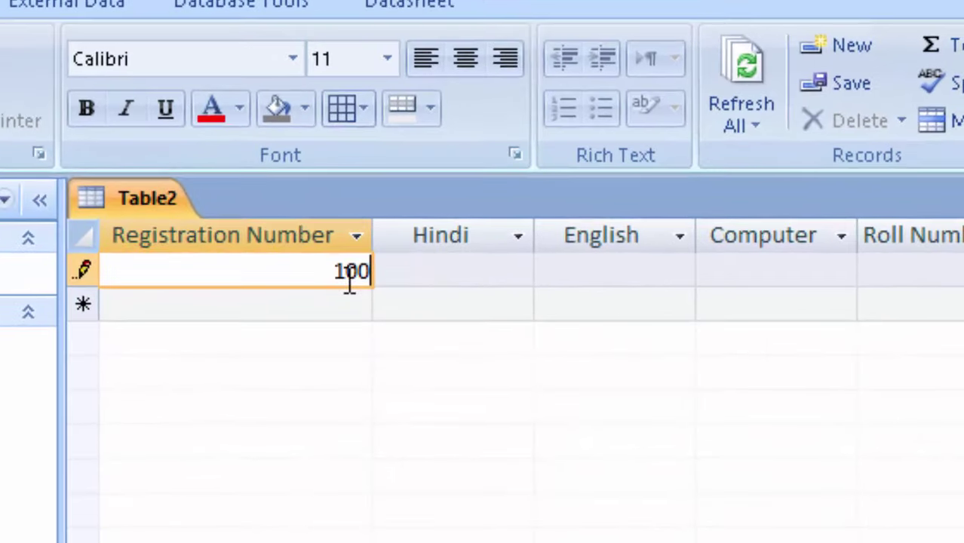
text(1)
key(Tab)
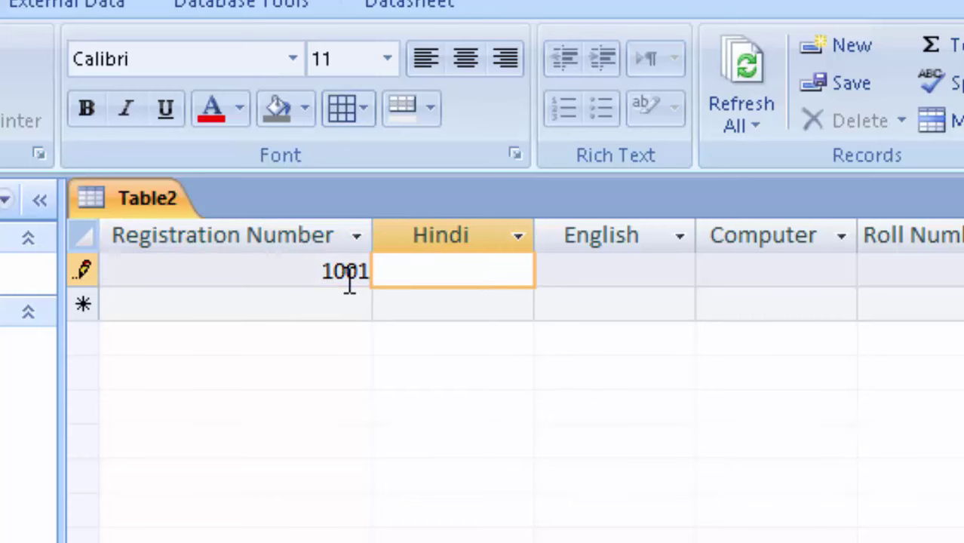
text(45)
key(Tab)
text(66)
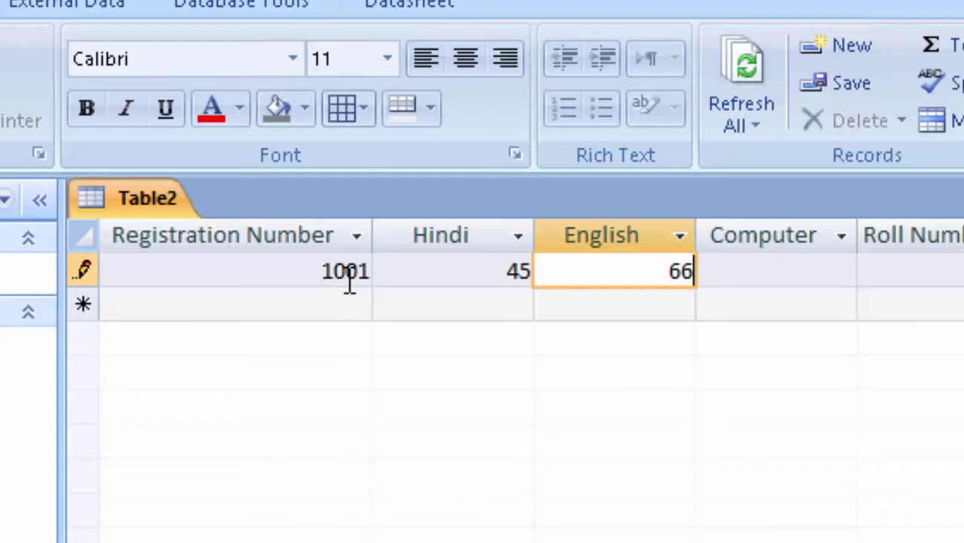
key(Tab)
text(5)
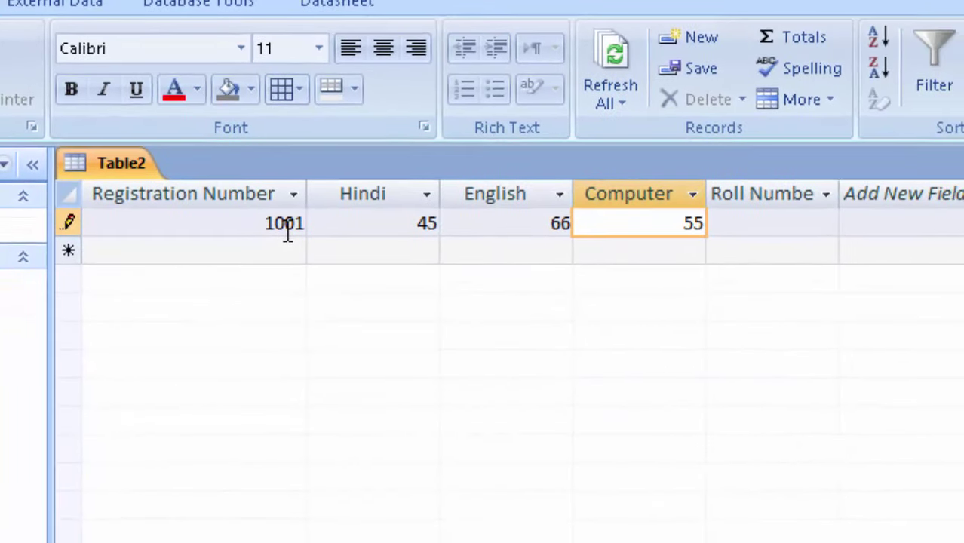
key(Tab)
key(Tab)
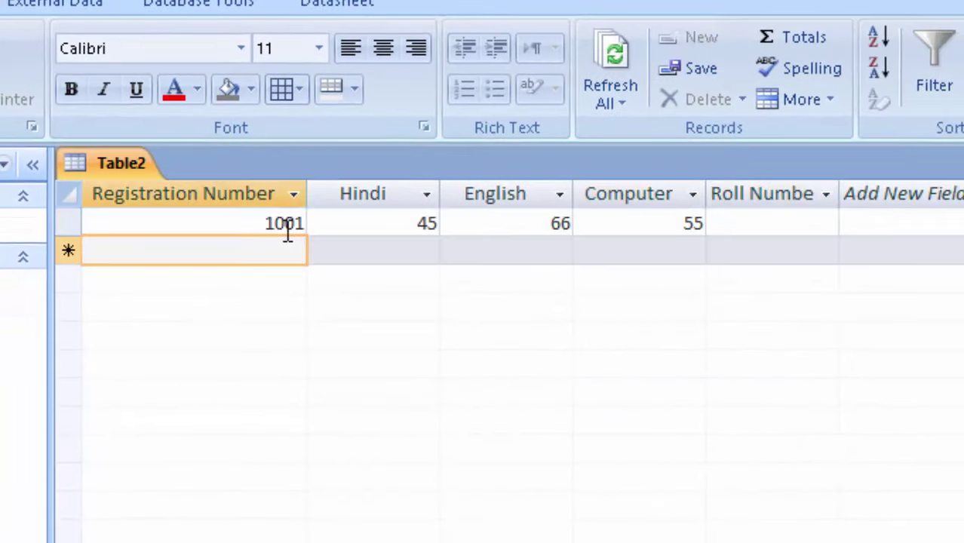
click(779, 223)
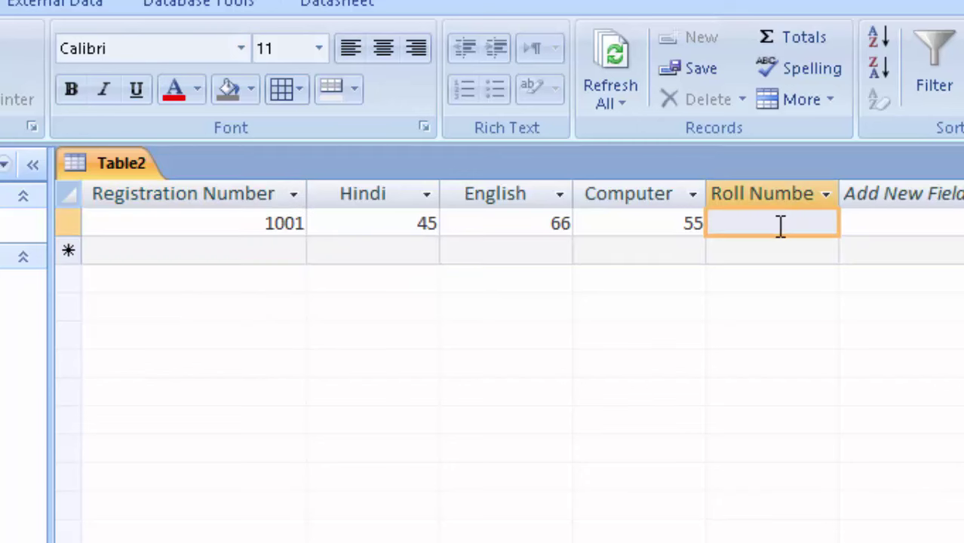
text(1)
key(Tab)
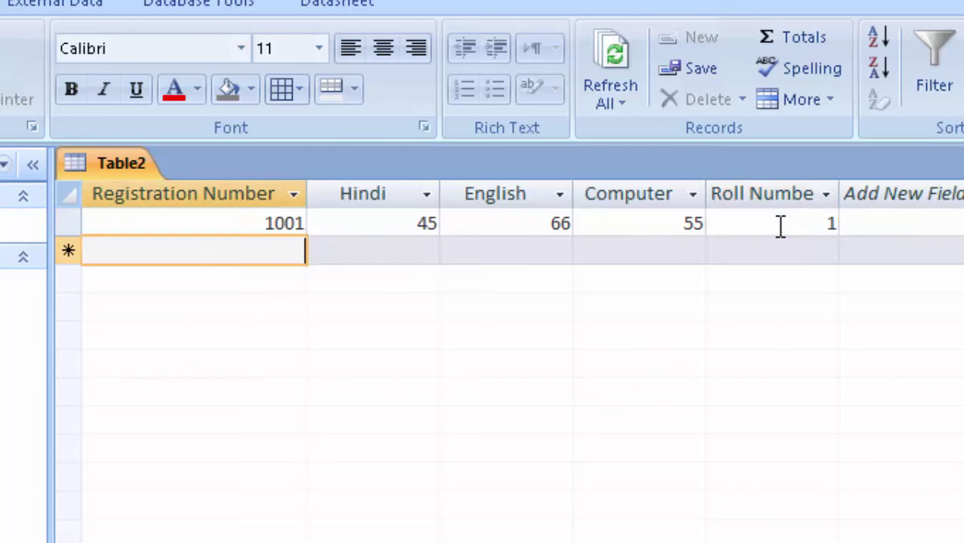
Enter record 1002 with marks 55, 67, 78 and roll number 2, then open Table1.
text(110)
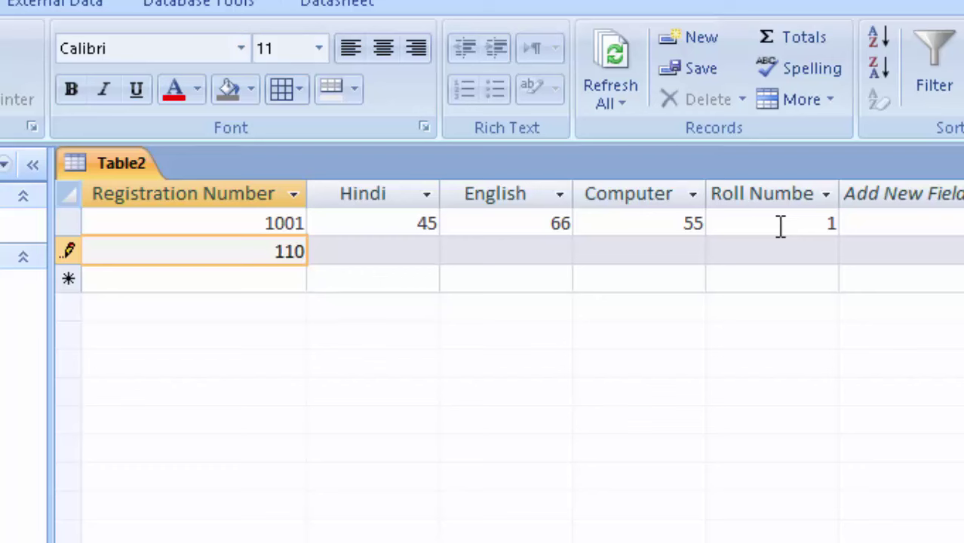
key(BackSpace)
key(BackSpace)
text(002)
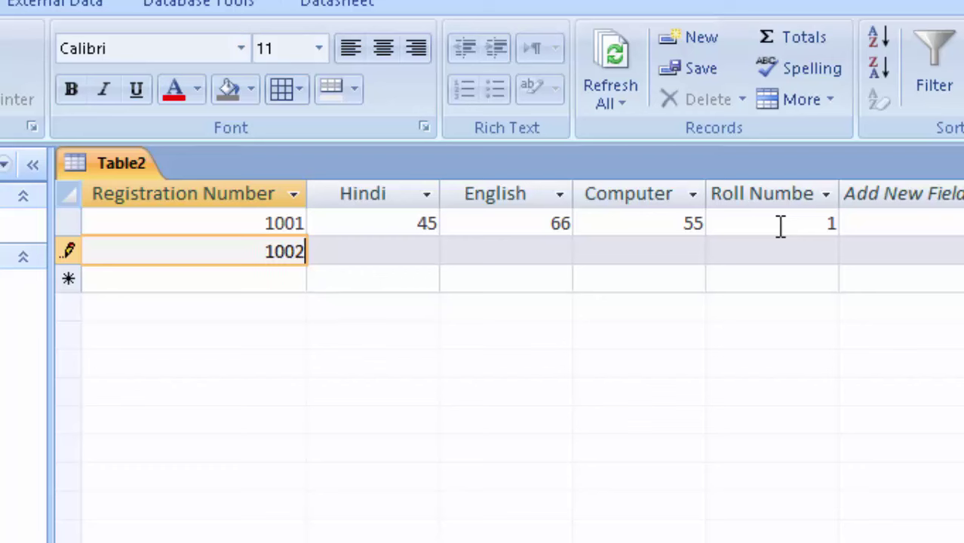
key(Tab)
text(55)
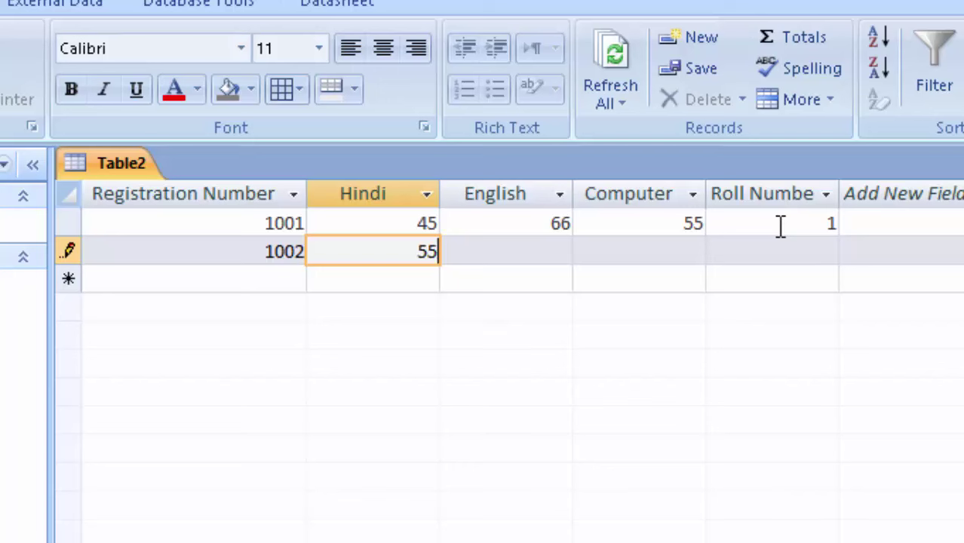
key(Tab)
text(67)
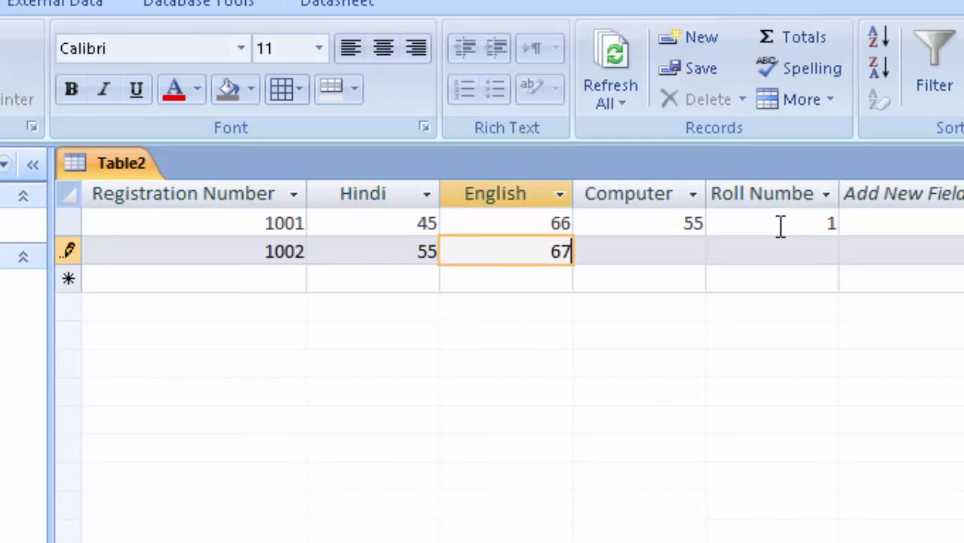
key(Tab)
text(8)
key(Tab)
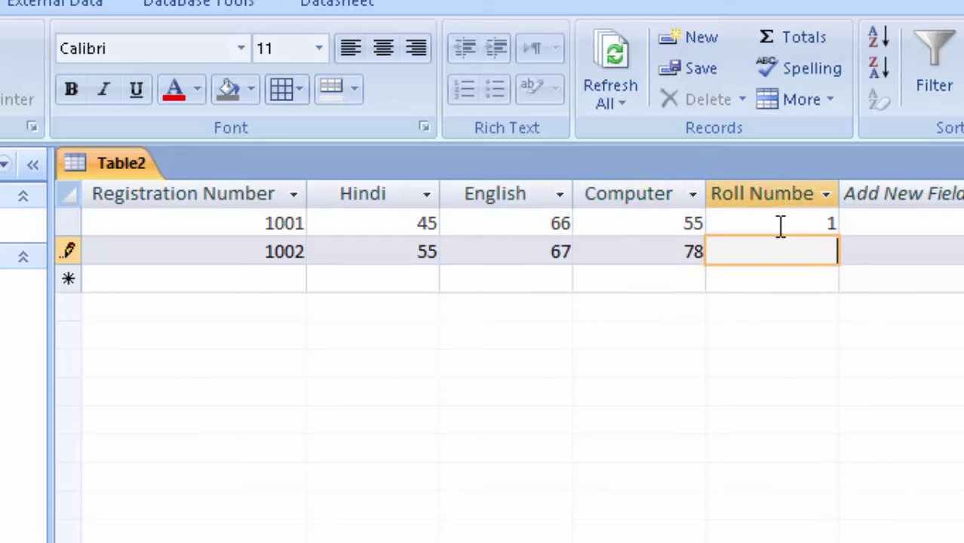
text(2)
key(Tab)
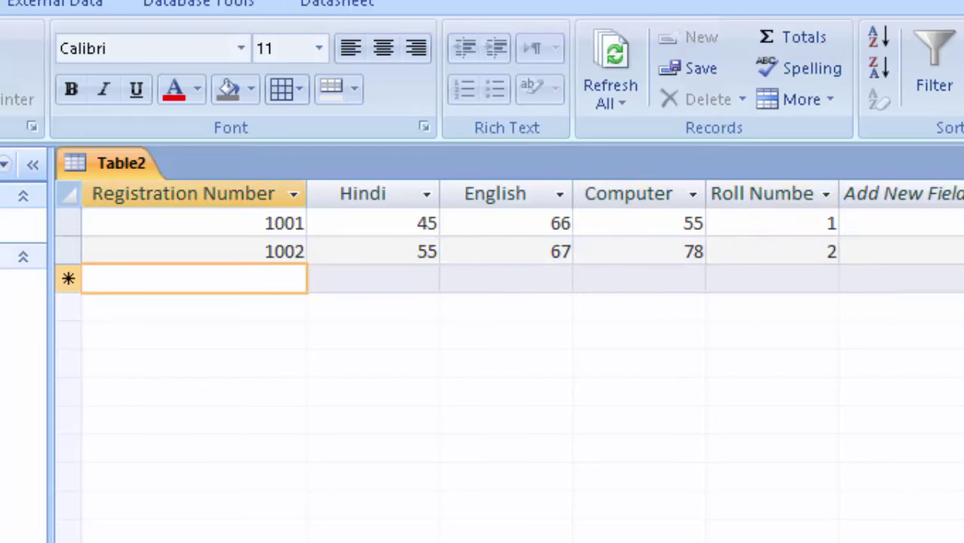
double_click(23, 225)
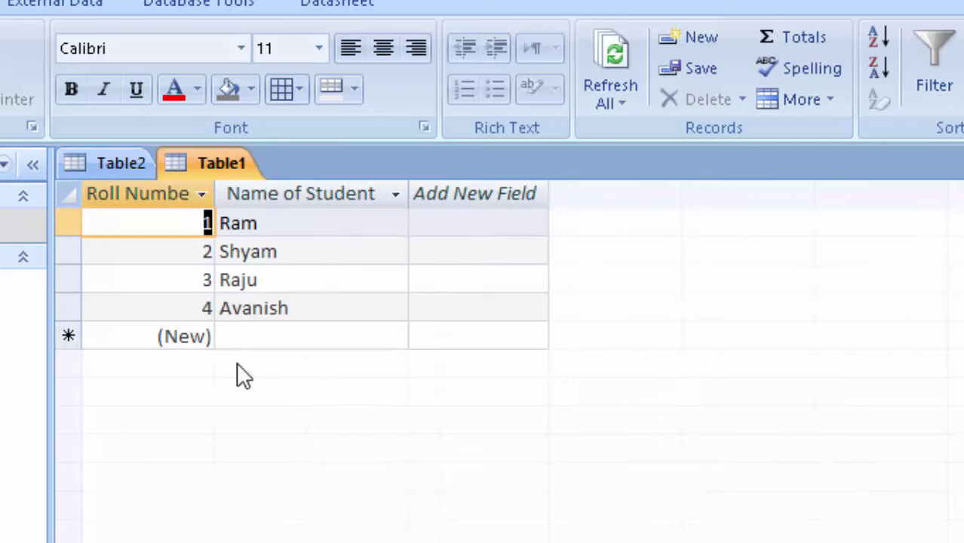
Enter record 1003 in Table2 with marks 56, 67 and 78.
double_click(23, 286)
text(1)
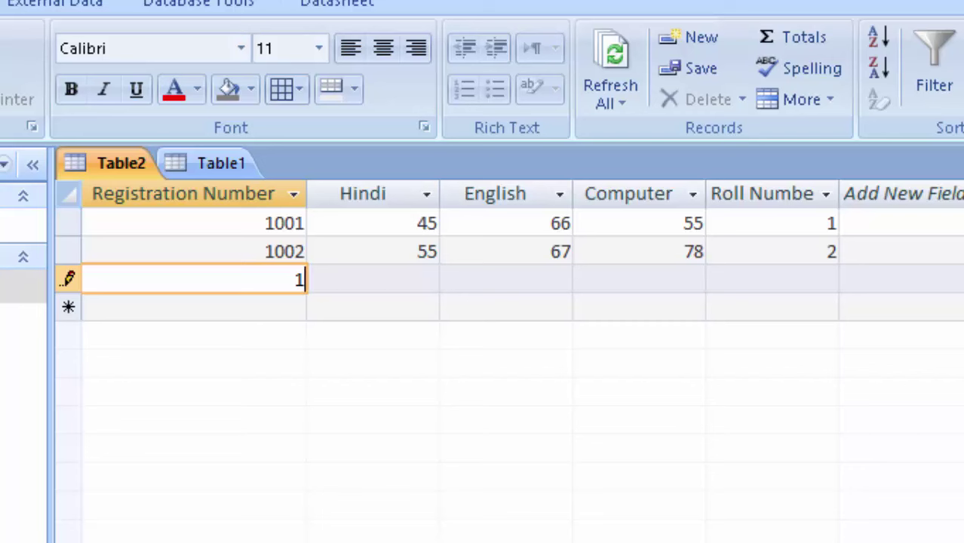
text(004)
key(BackSpace)
text(3)
key(Tab)
text(56)
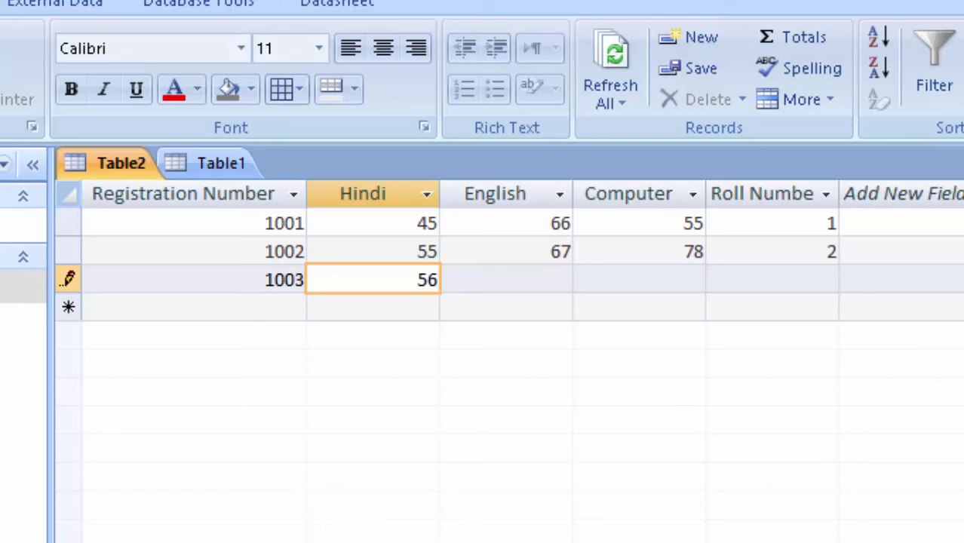
key(Tab)
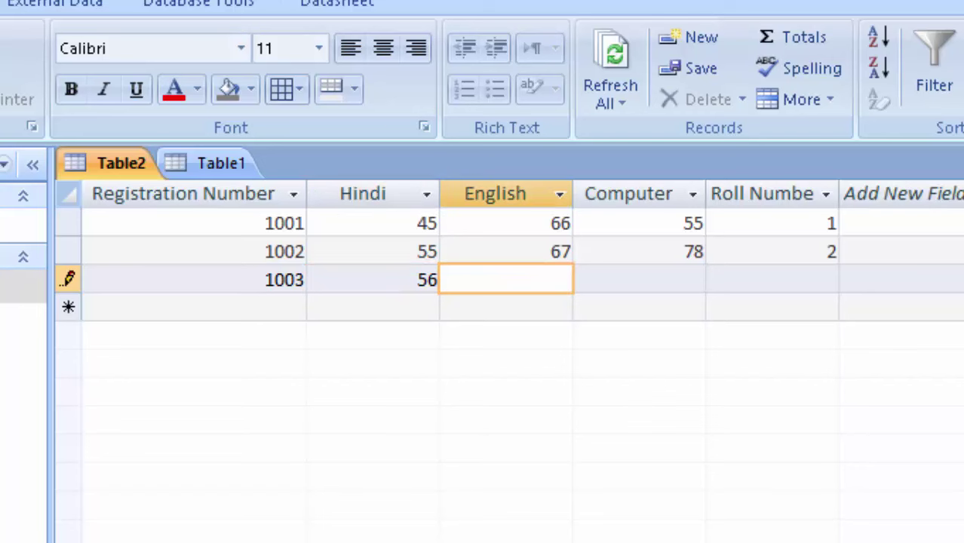
text(67)
key(Tab)
text(7)
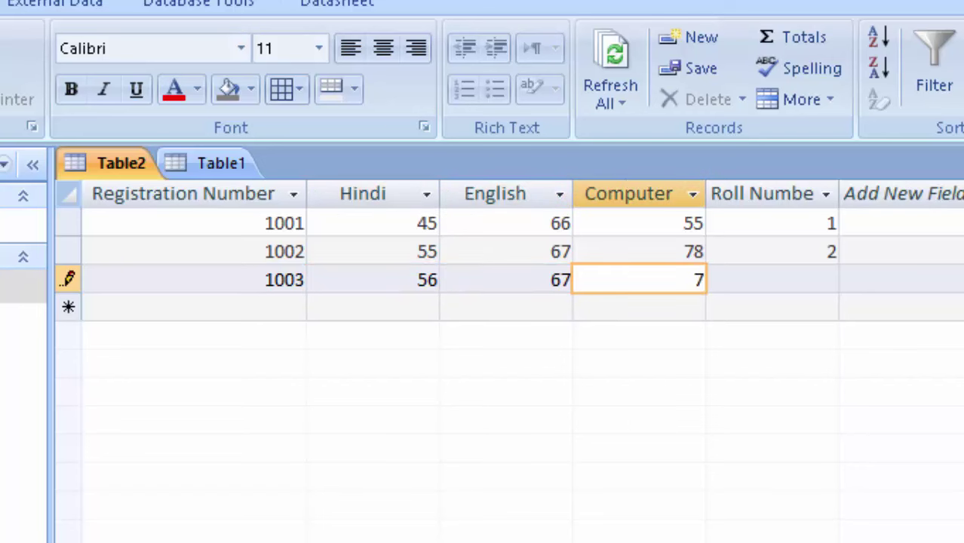
text(8)
key(Tab)
key(Tab)
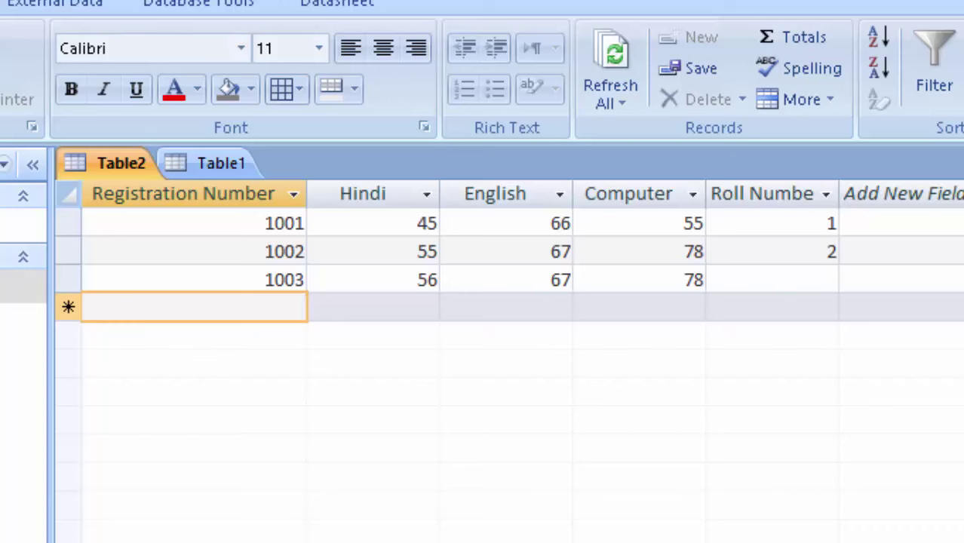
Enter record 1004 with marks 88, 77 and 44.
text(1)
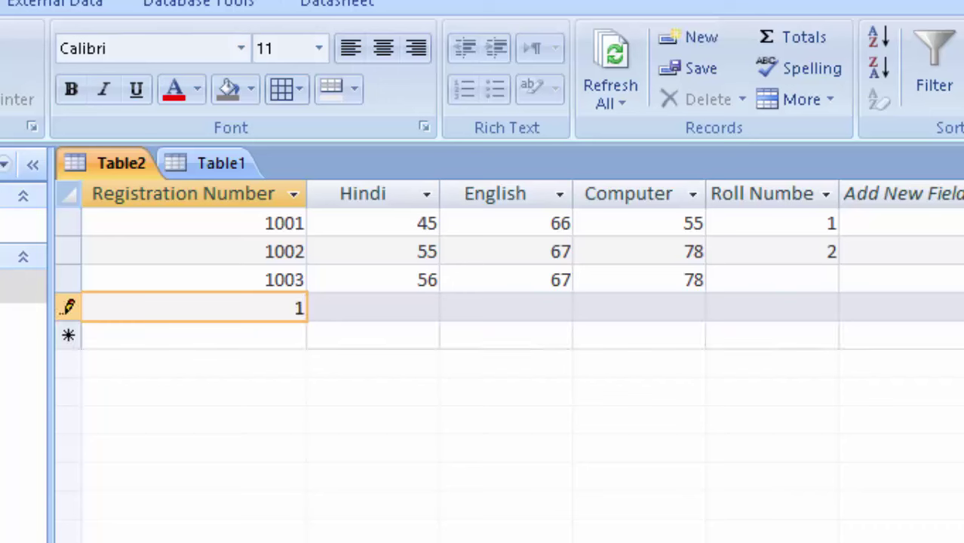
text(00)
text(4)
key(Tab)
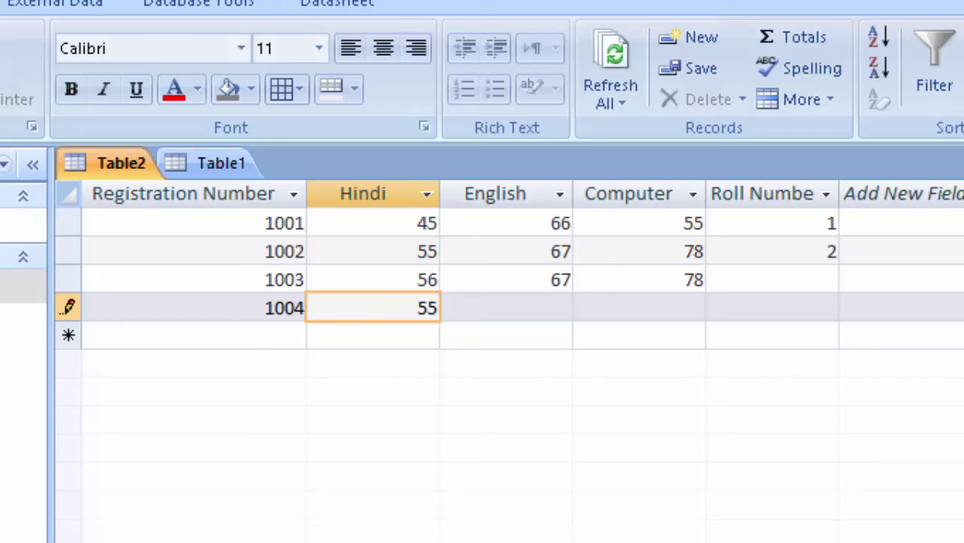
key(Tab)
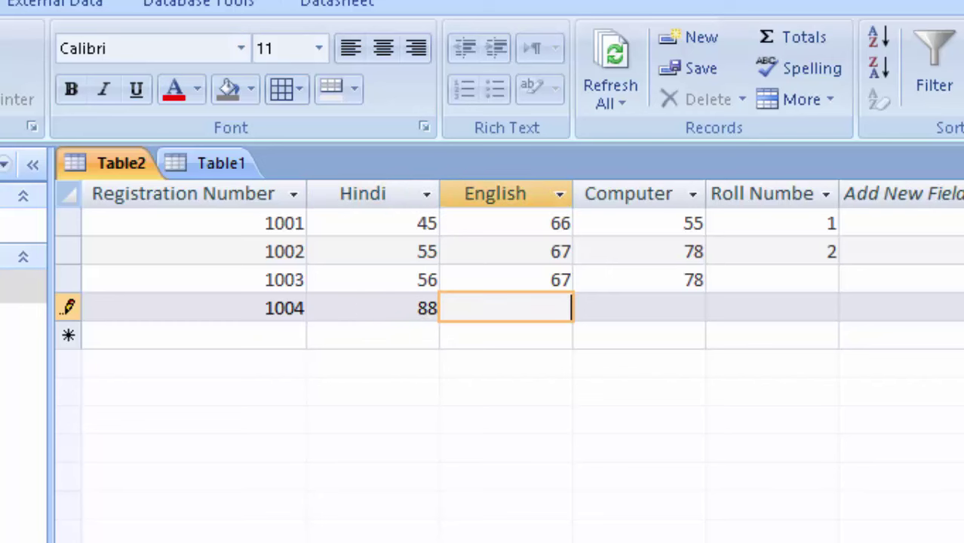
text(77)
key(Tab)
text(44)
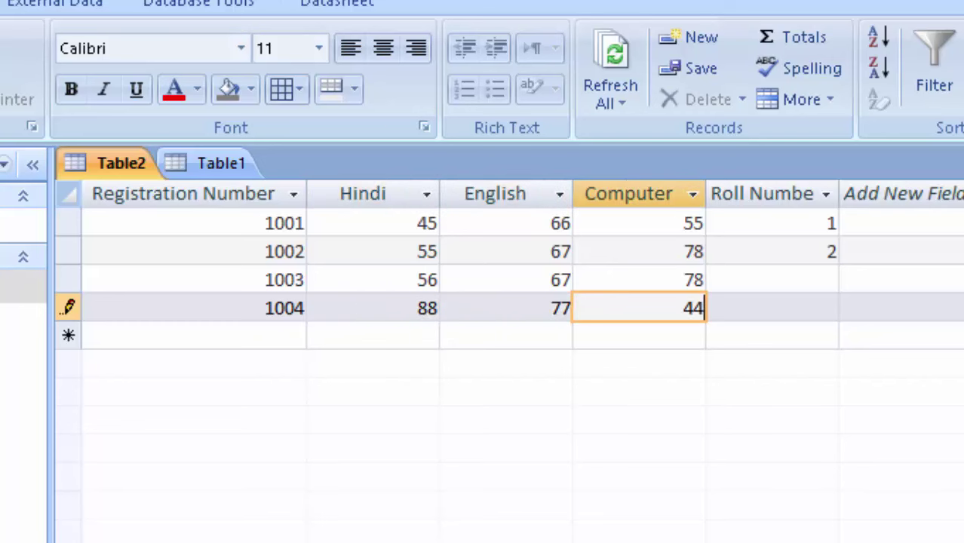
key(Tab)
text(4)
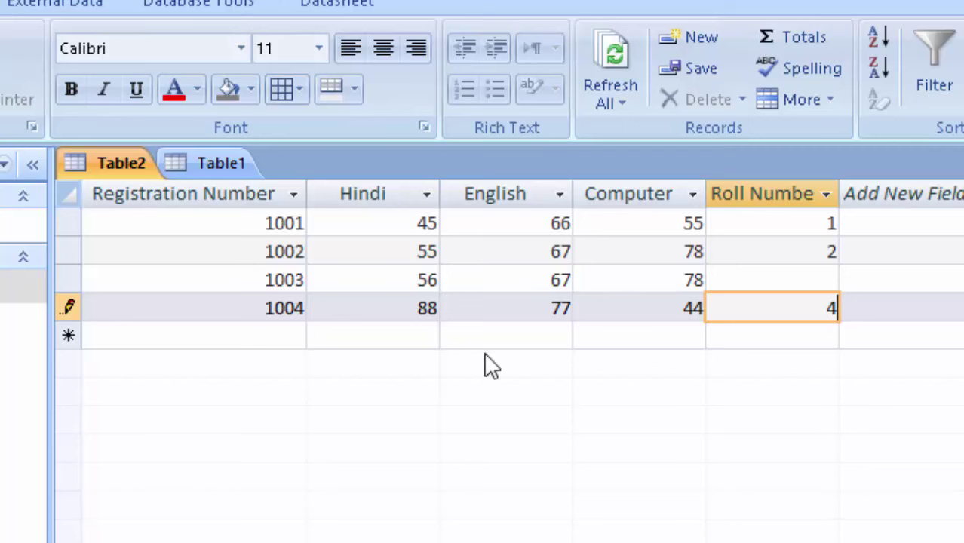
Give record 1003 roll number 3, clear the primary key warning, and re-enter 1004.
click(775, 278)
text(3)
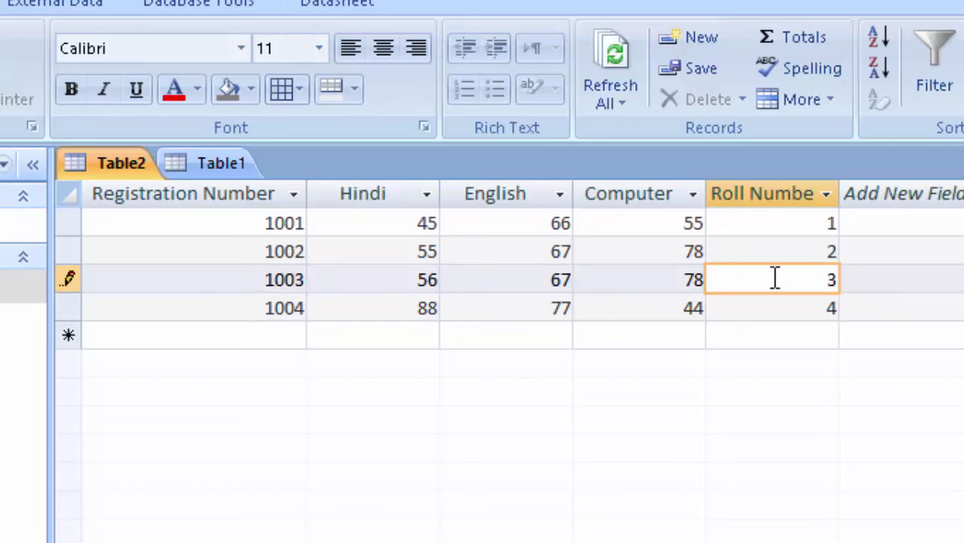
key(Tab)
key(Delete)
key(Tab)
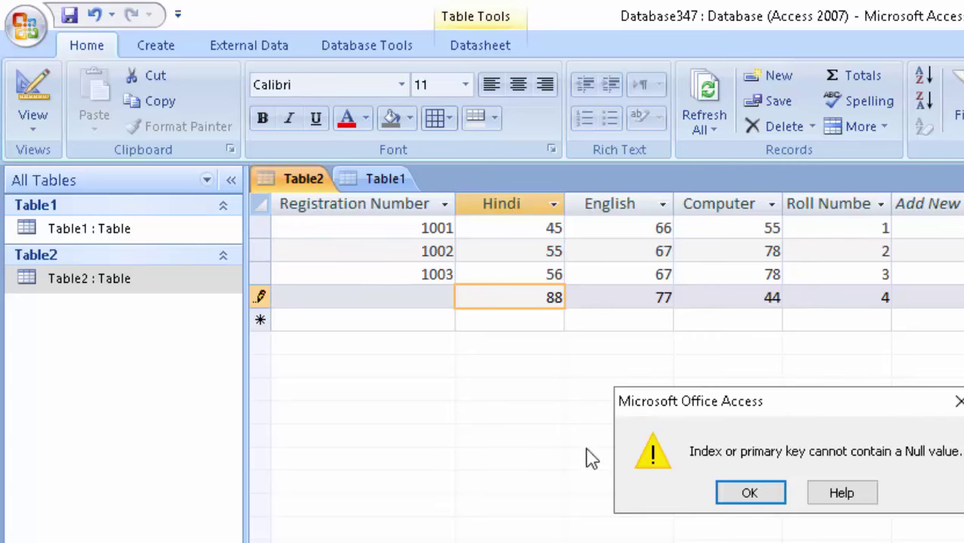
click(680, 491)
click(416, 299)
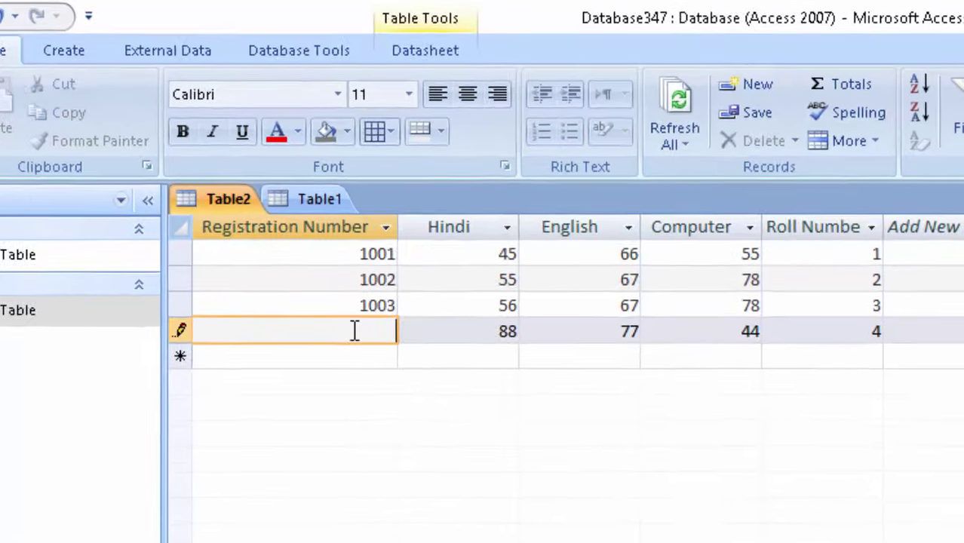
text(100)
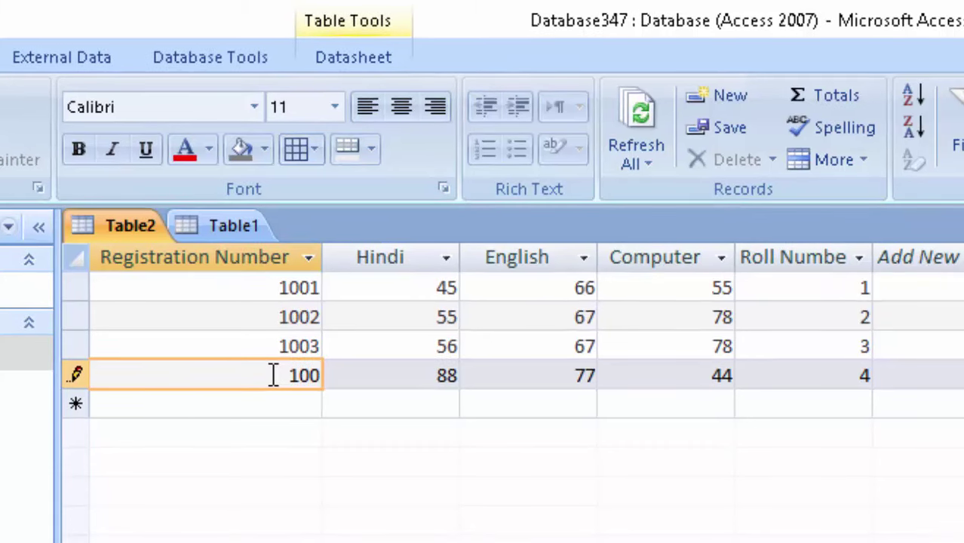
text(4)
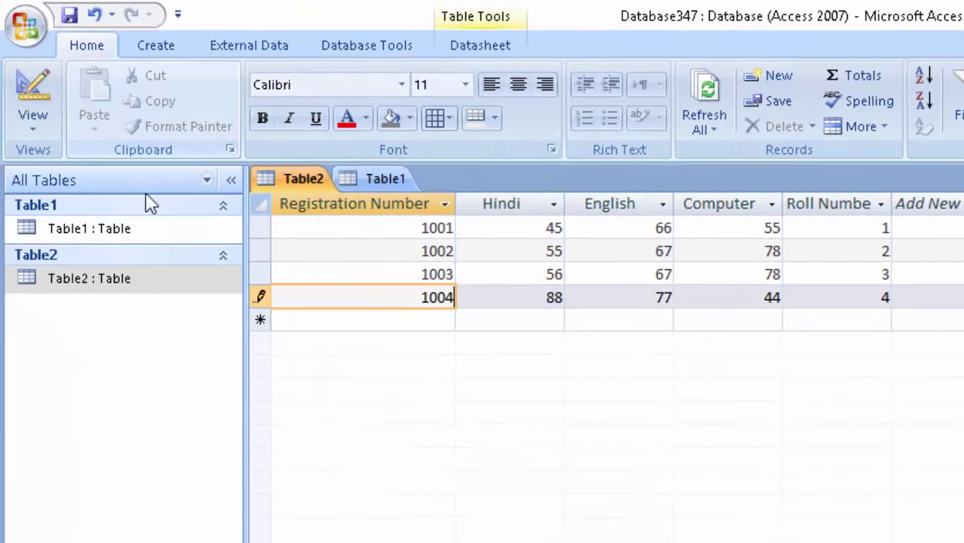
Close both the Table2 and Table1 datasheets.
double_click(144, 230)
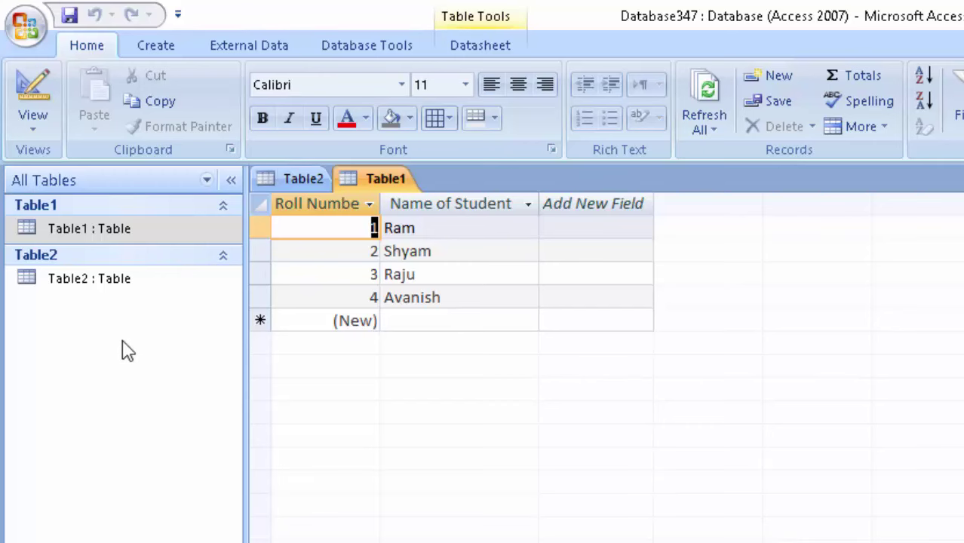
click(127, 281)
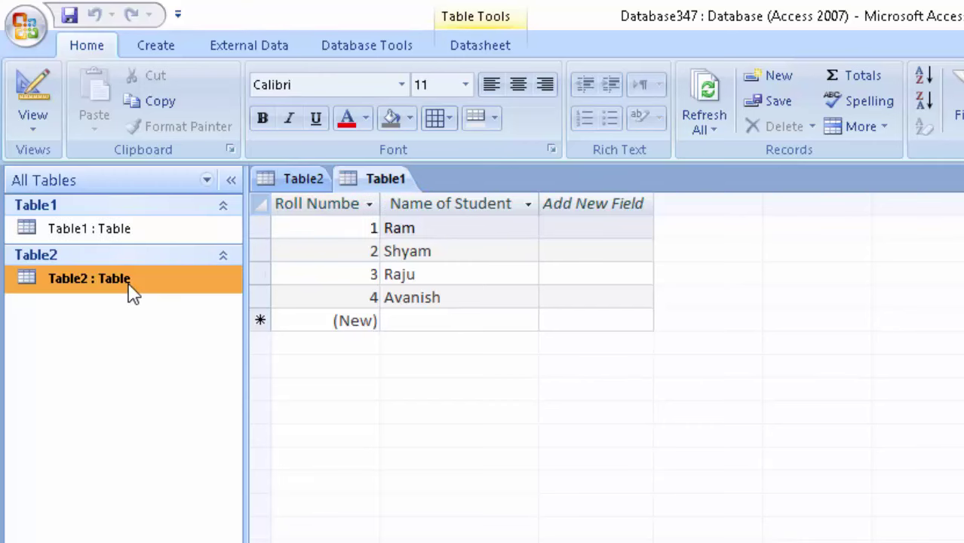
right_click(318, 188)
click(317, 186)
right_click(302, 179)
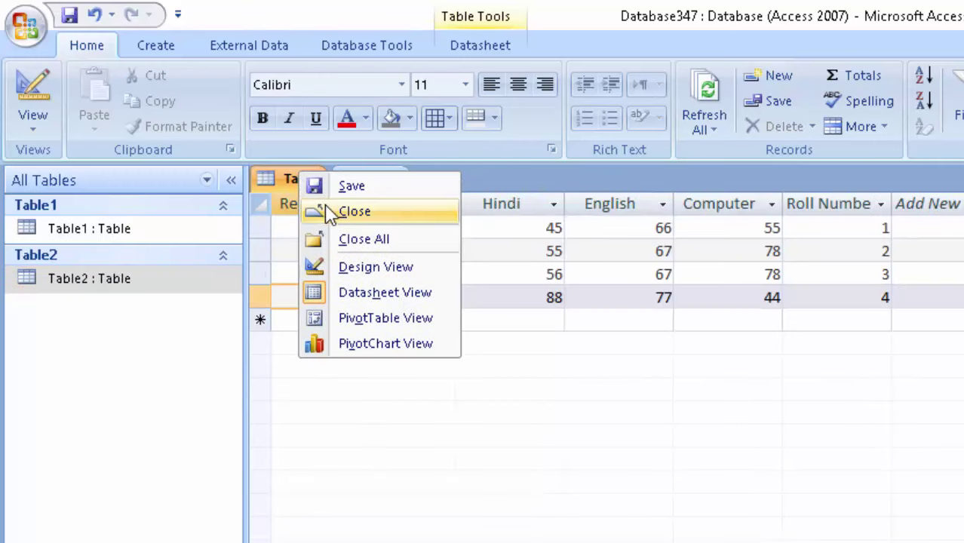
click(325, 212)
right_click(306, 178)
click(310, 191)
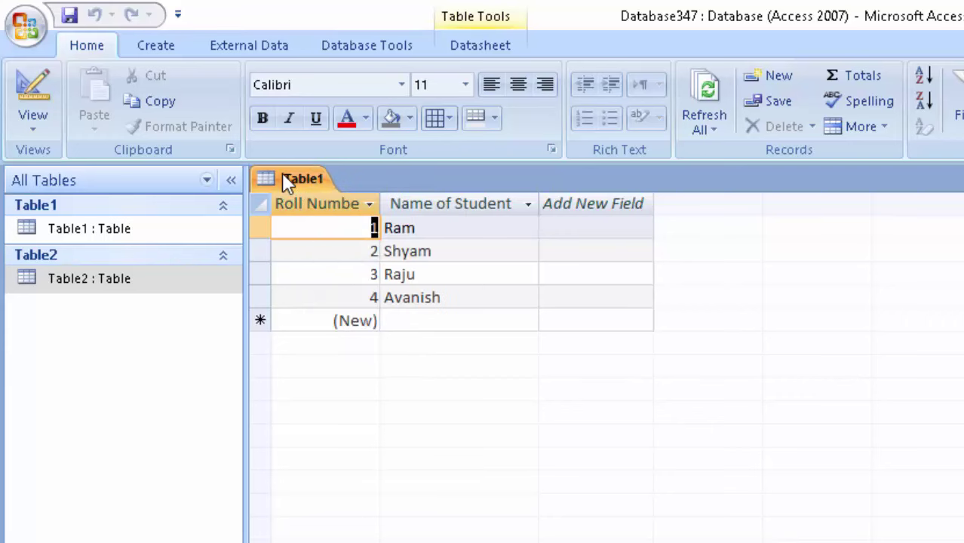
right_click(285, 182)
click(320, 214)
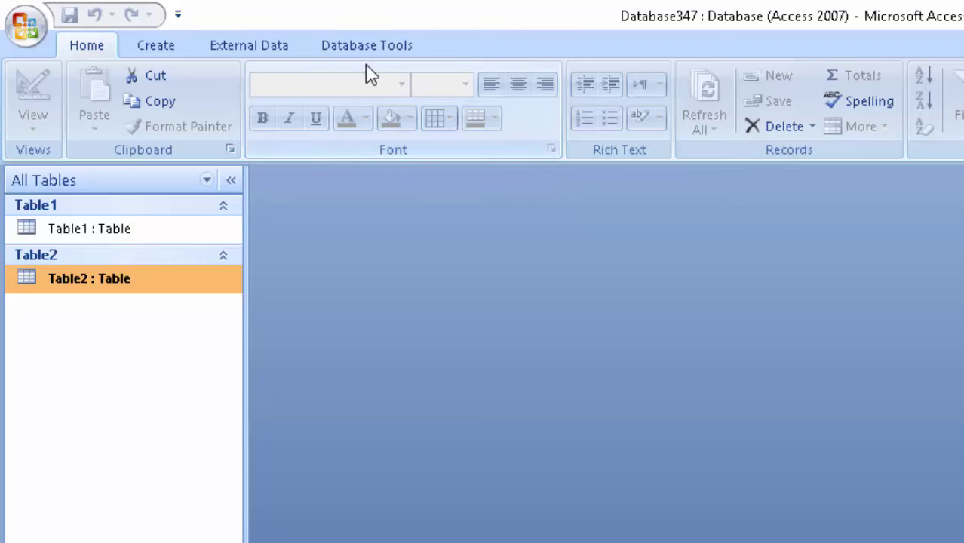
Discard an empty Query Design without adding tables, then show the Database Tools ribbon.
click(154, 46)
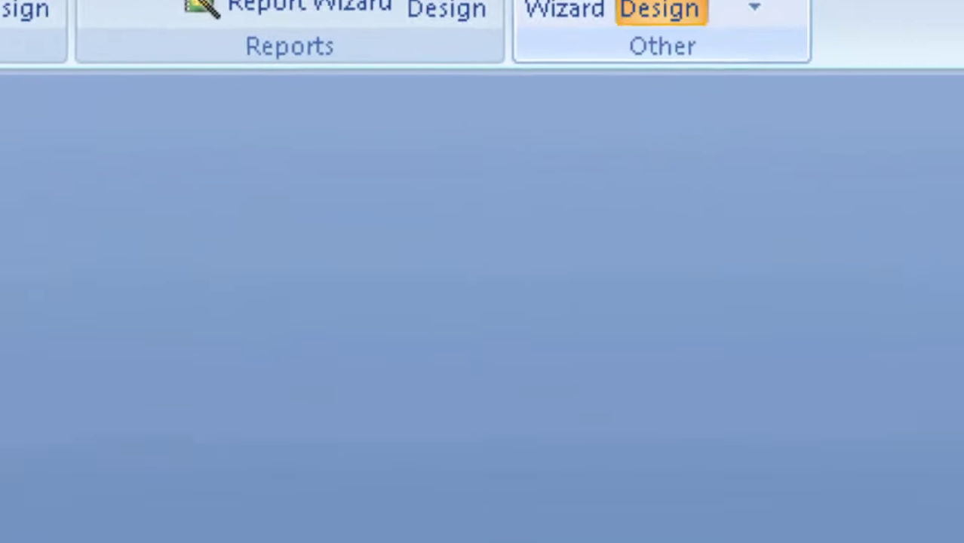
click(661, 9)
click(574, 80)
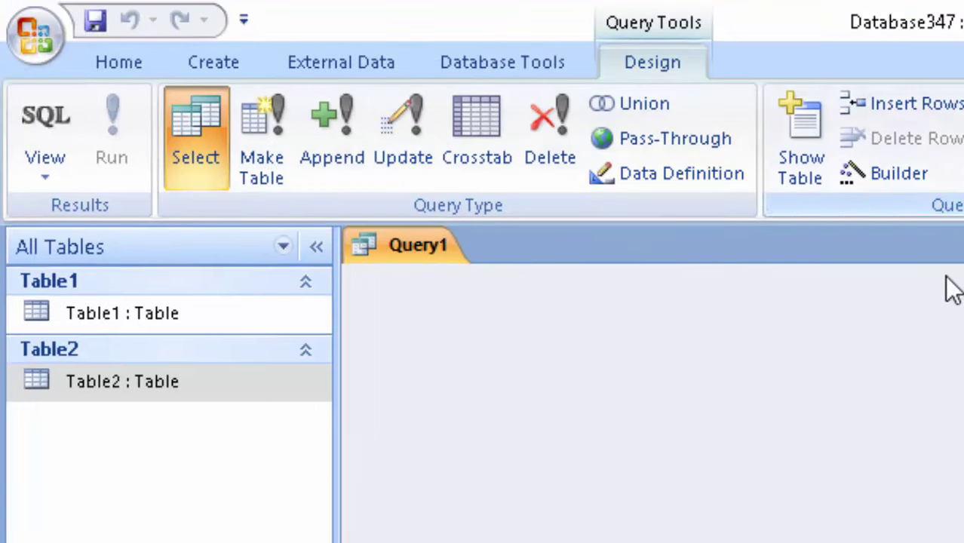
right_click(397, 242)
click(440, 292)
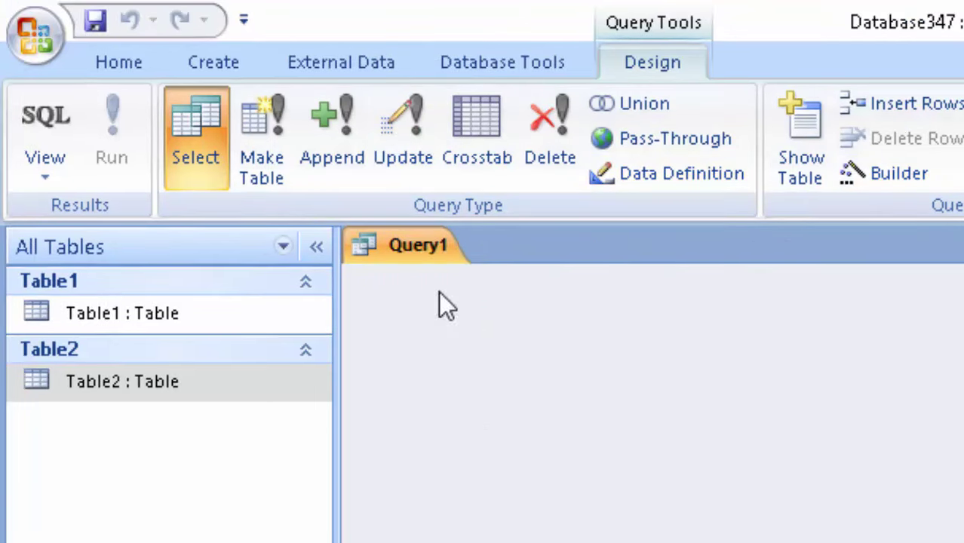
click(501, 63)
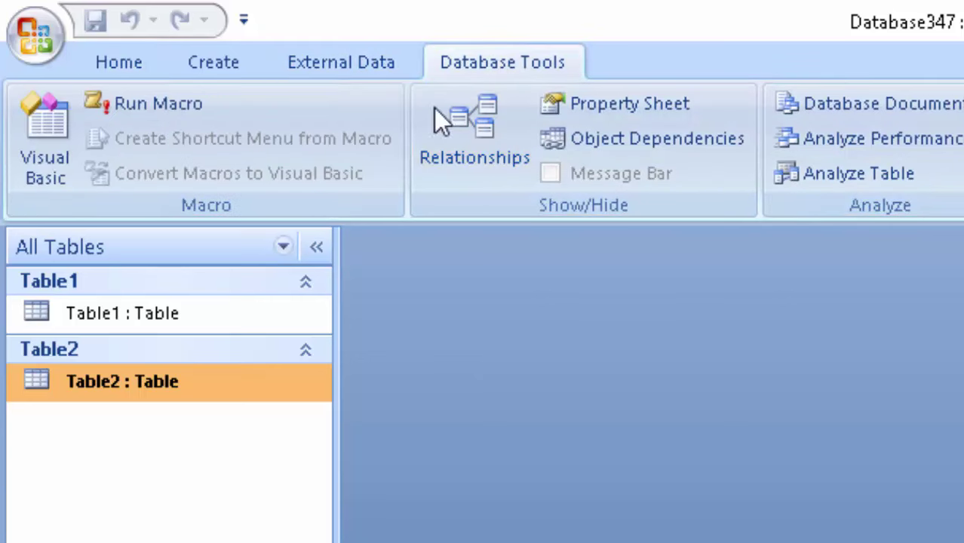
Add Table1 and Table2 to the Relationships layout.
click(474, 127)
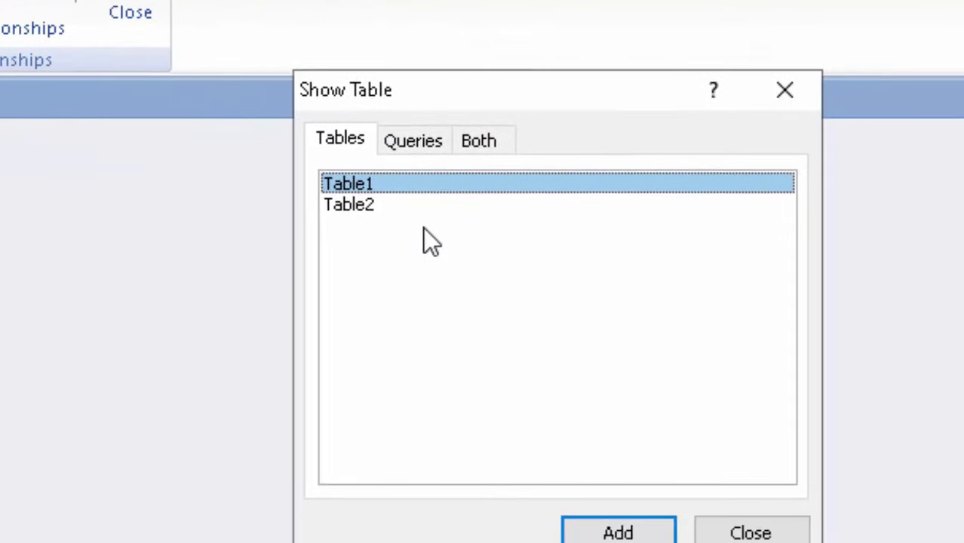
click(616, 531)
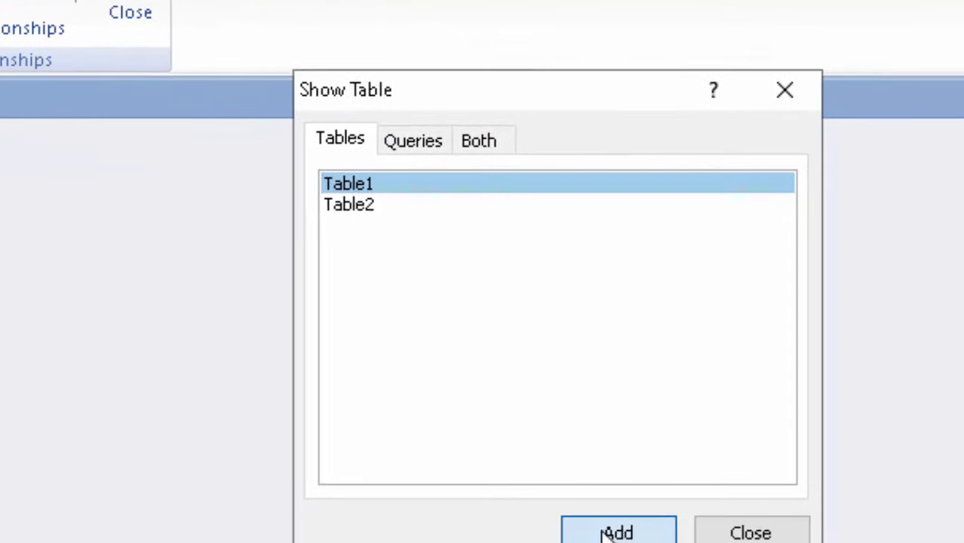
click(348, 205)
click(618, 532)
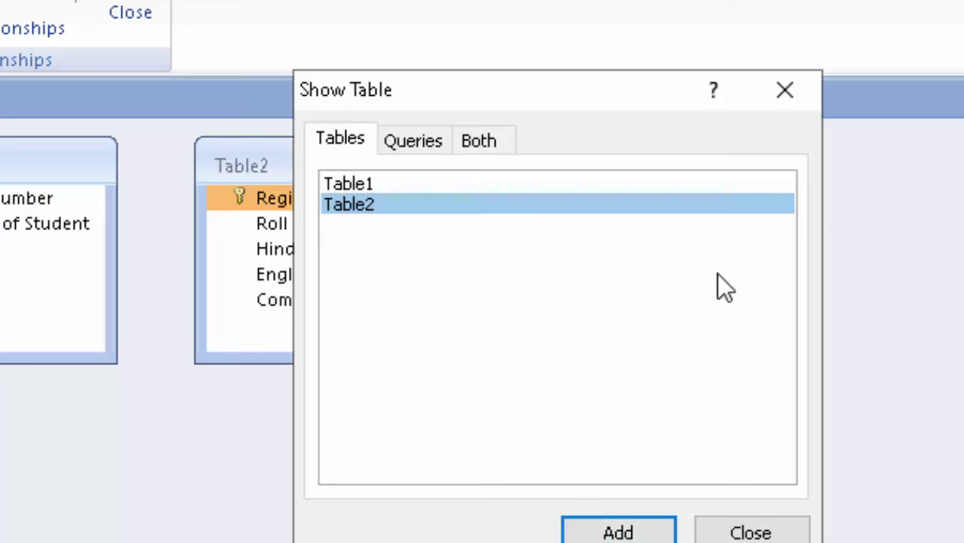
click(777, 531)
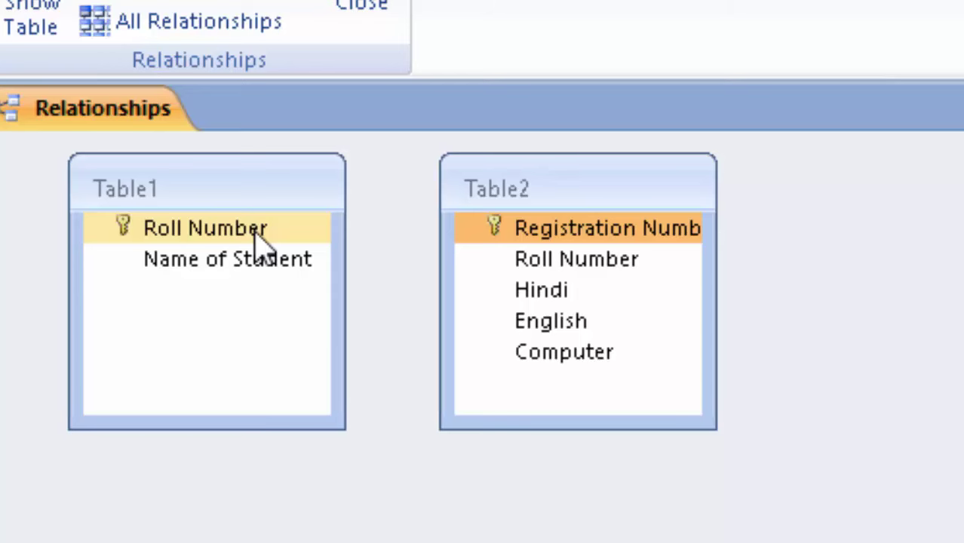
Link Roll Number one-to-many, enforcing referential integrity with cascade update and delete.
drag(257, 242, 526, 262)
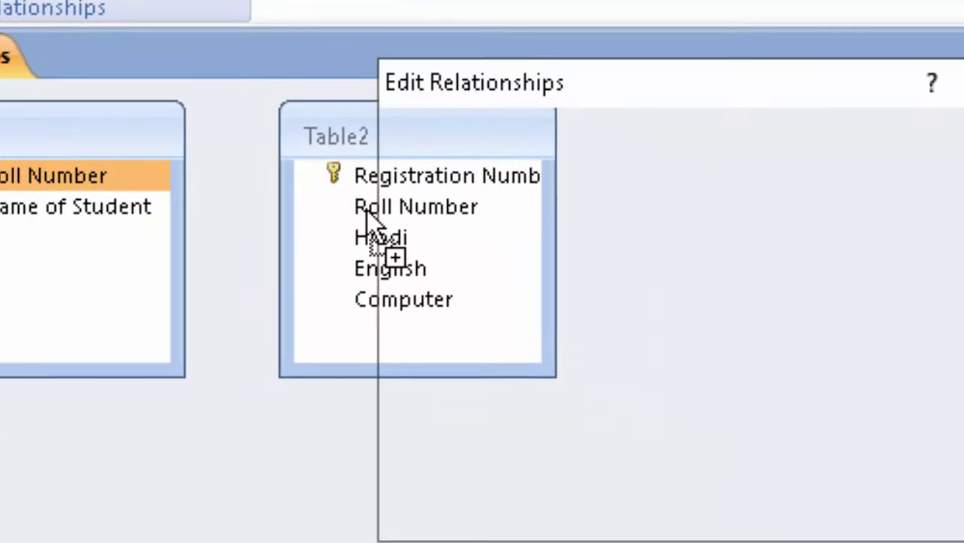
click(367, 309)
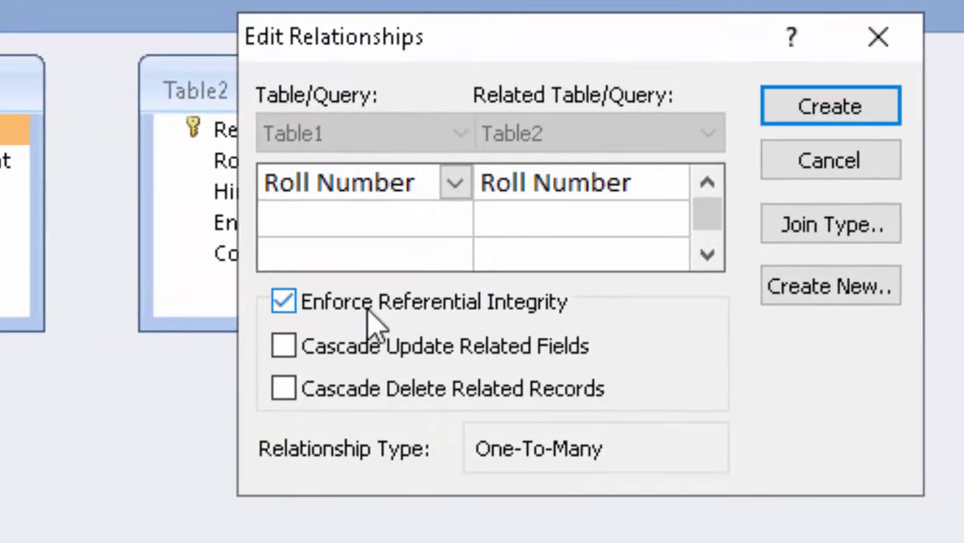
click(398, 400)
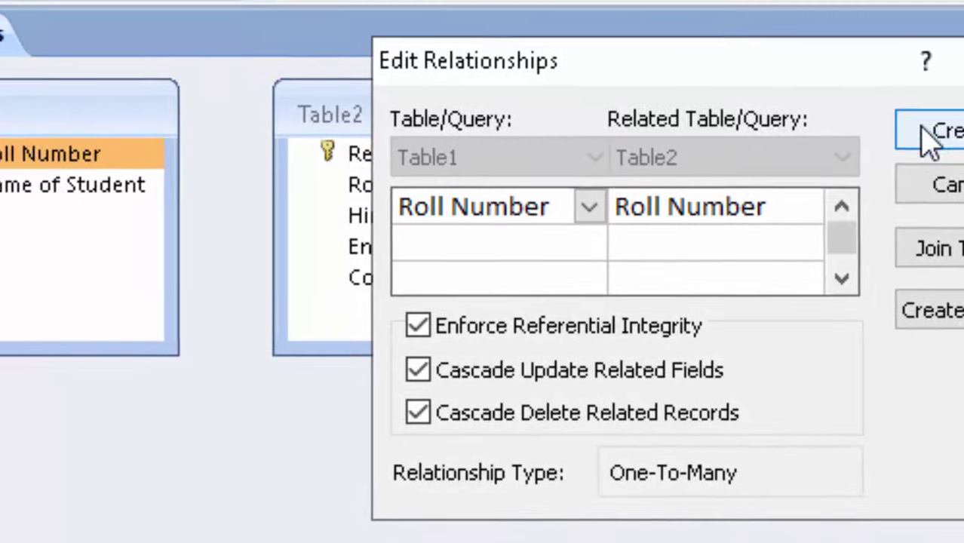
click(928, 132)
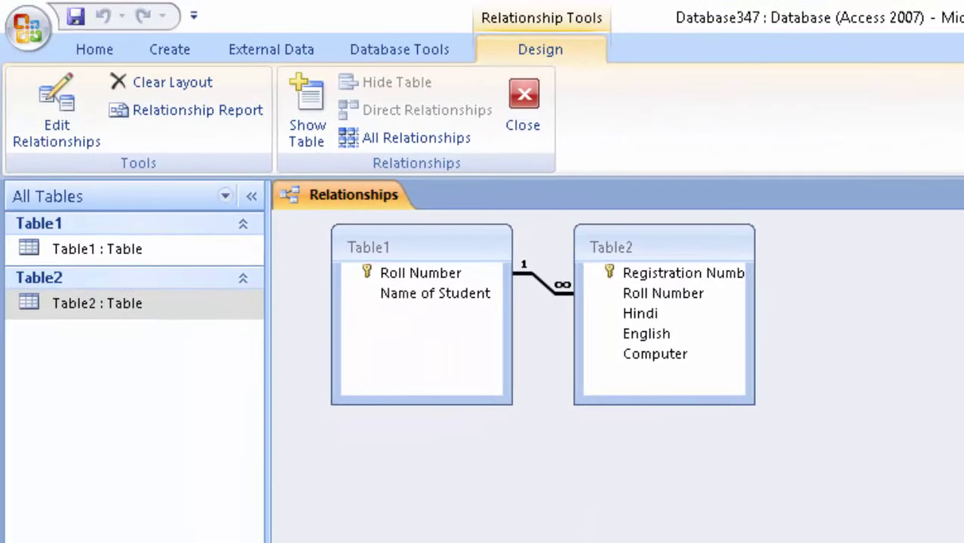
Save the relationships layout and close the Relationships window.
right_click(318, 195)
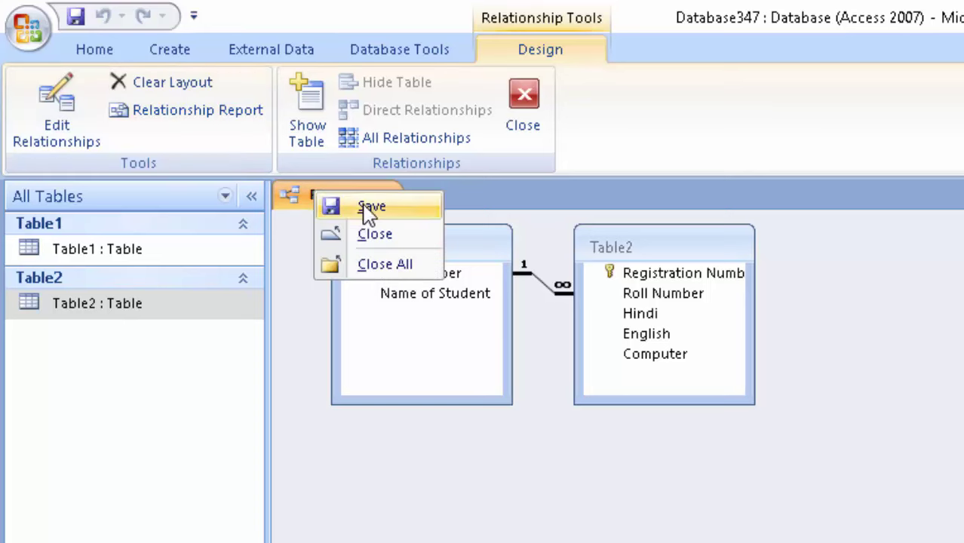
click(368, 206)
right_click(340, 189)
click(344, 207)
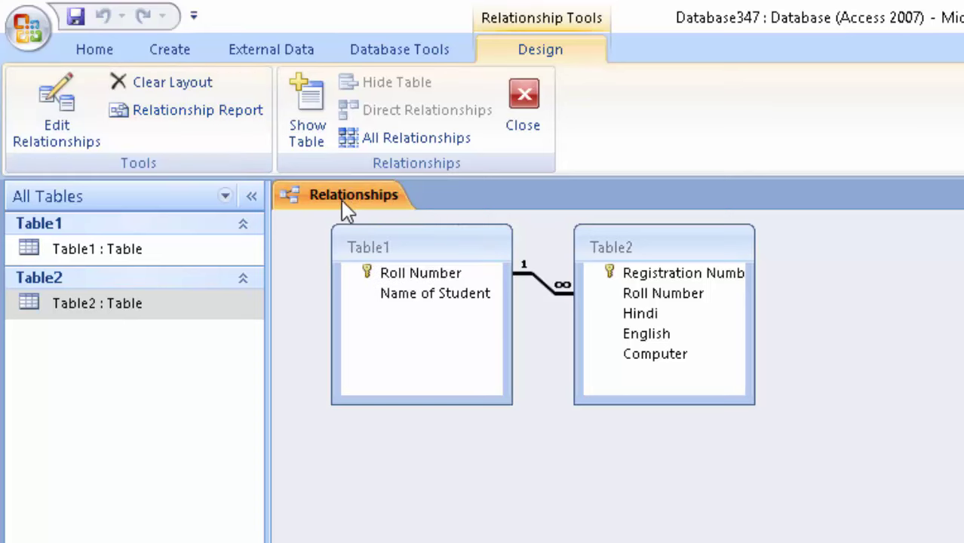
right_click(335, 200)
click(381, 245)
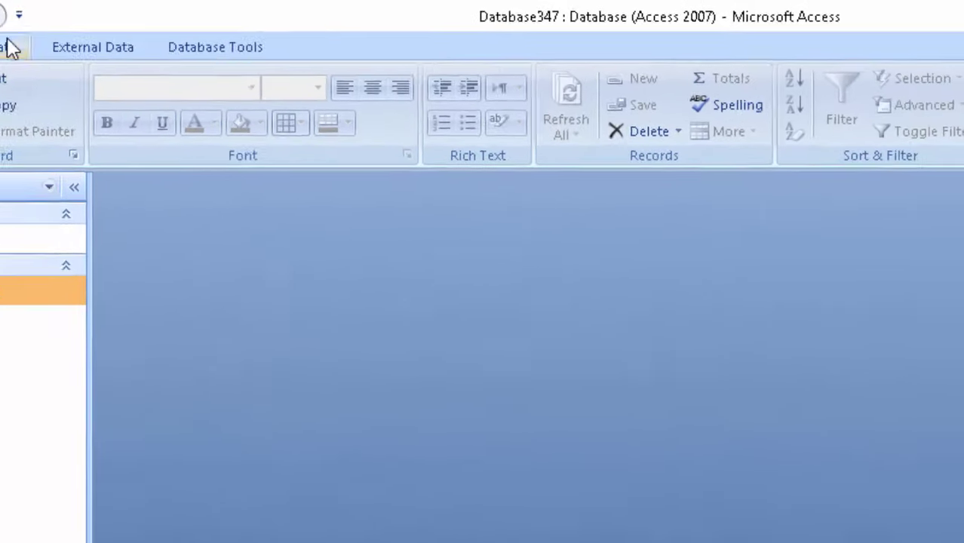
Start a new query in Design view using Table1 and Table2.
click(9, 43)
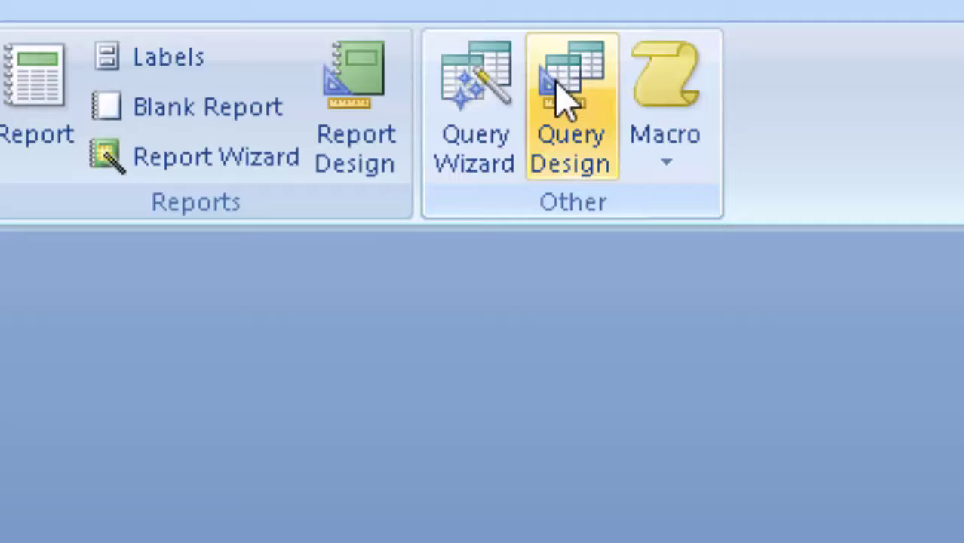
click(558, 86)
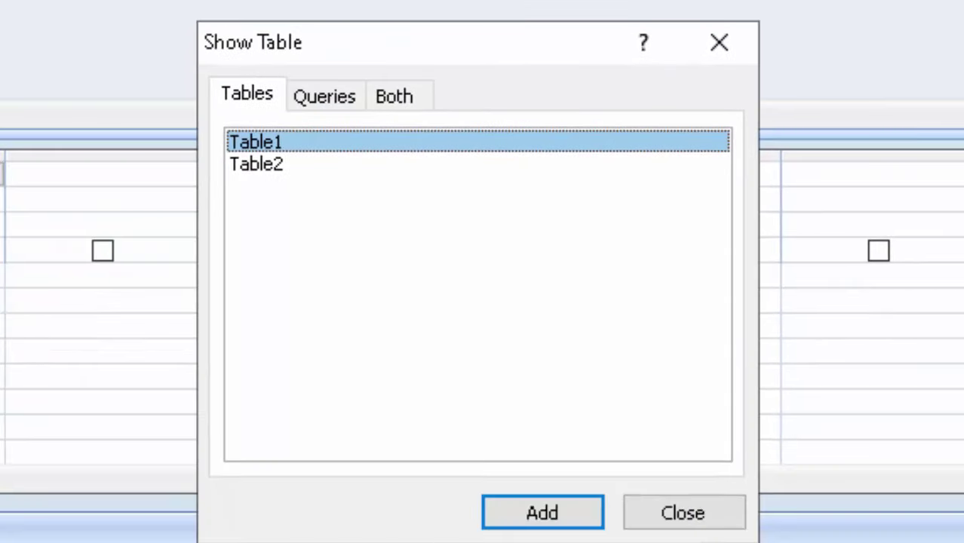
click(509, 523)
click(249, 163)
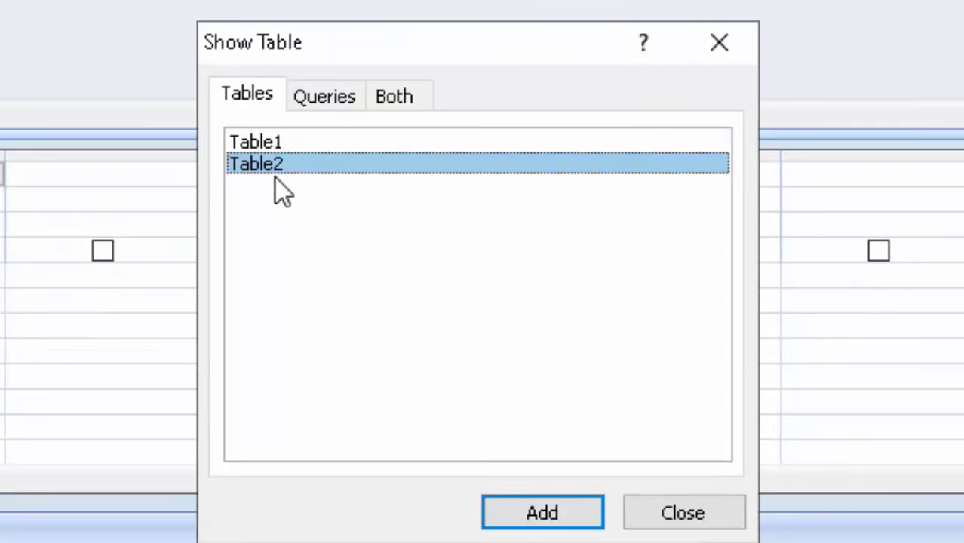
click(577, 522)
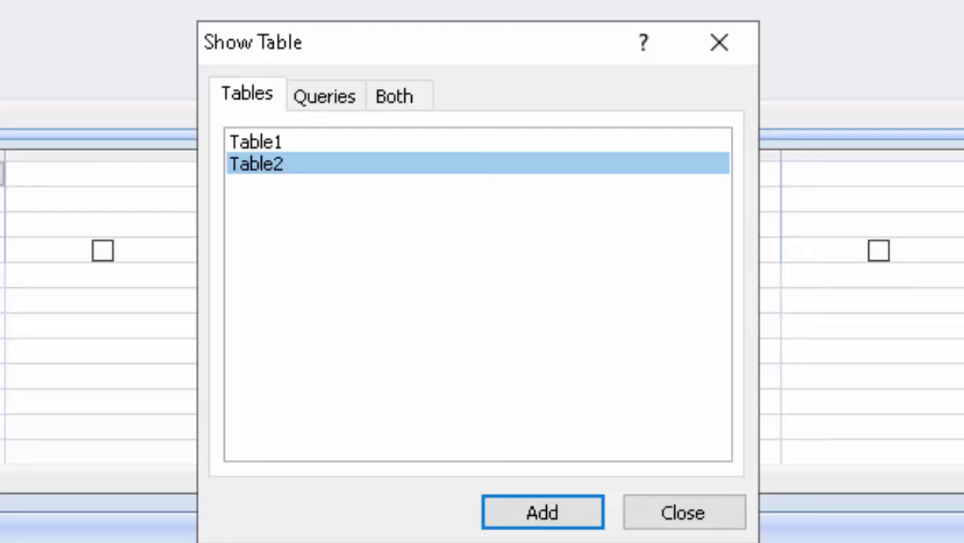
click(687, 517)
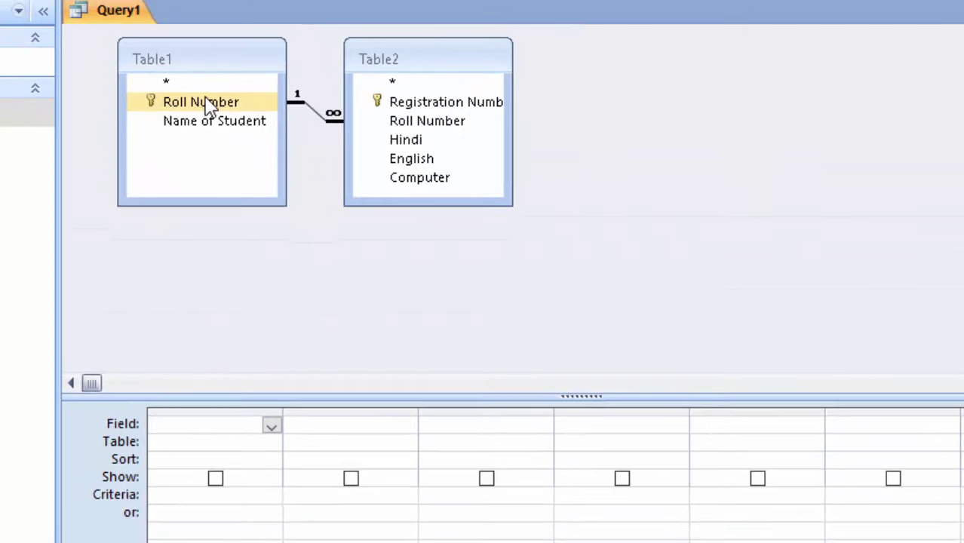
Add Roll Number, Name of Student, Registration Number, Hindi, English and Computer to the query grid.
double_click(205, 101)
click(213, 123)
double_click(214, 123)
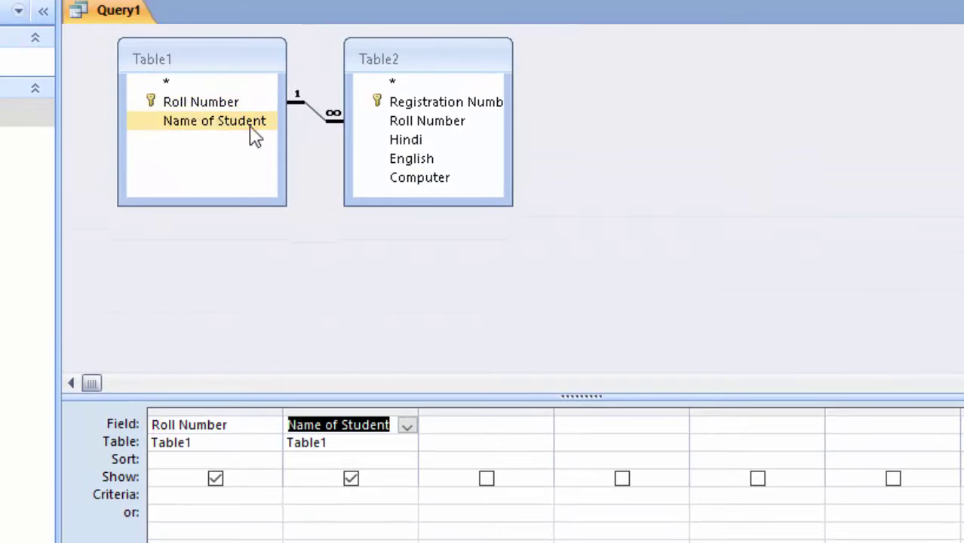
double_click(425, 105)
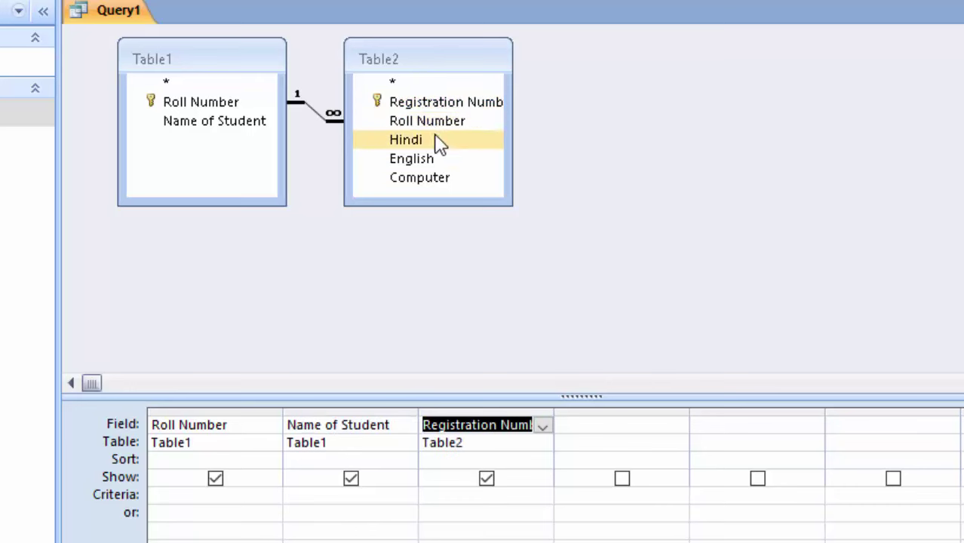
double_click(427, 142)
click(430, 160)
double_click(431, 160)
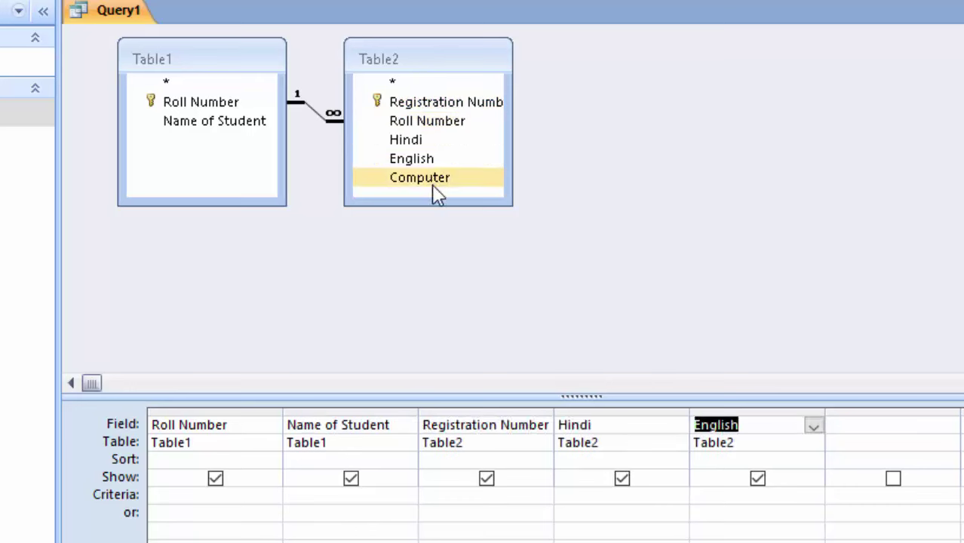
double_click(433, 181)
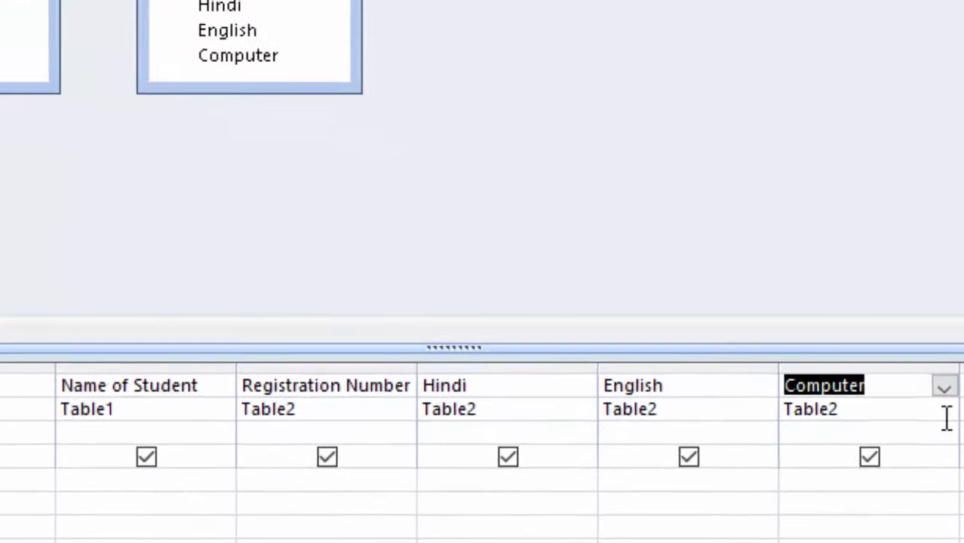
click(834, 351)
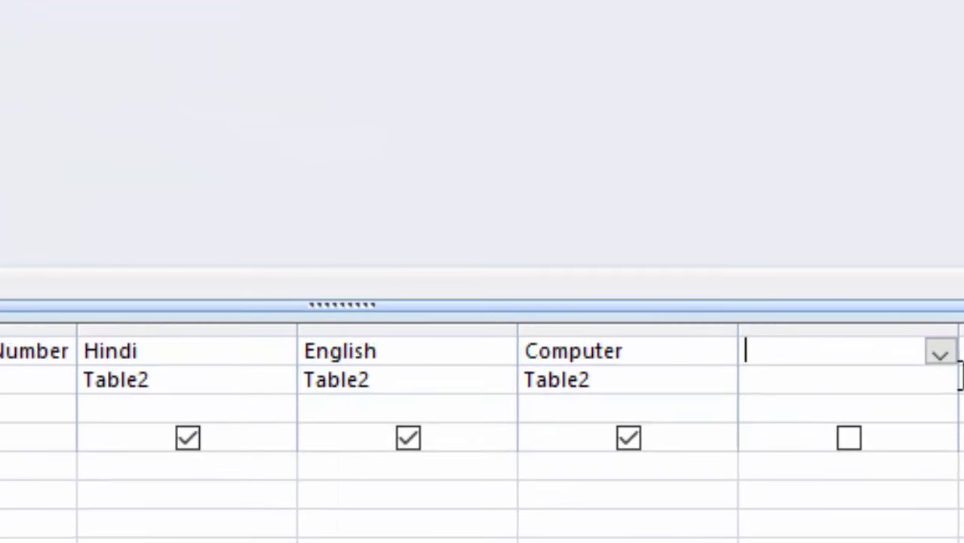
Enter Total:[Hindi]+[English]+[Computer] in the next empty query column via the Zoom box.
right_click(833, 352)
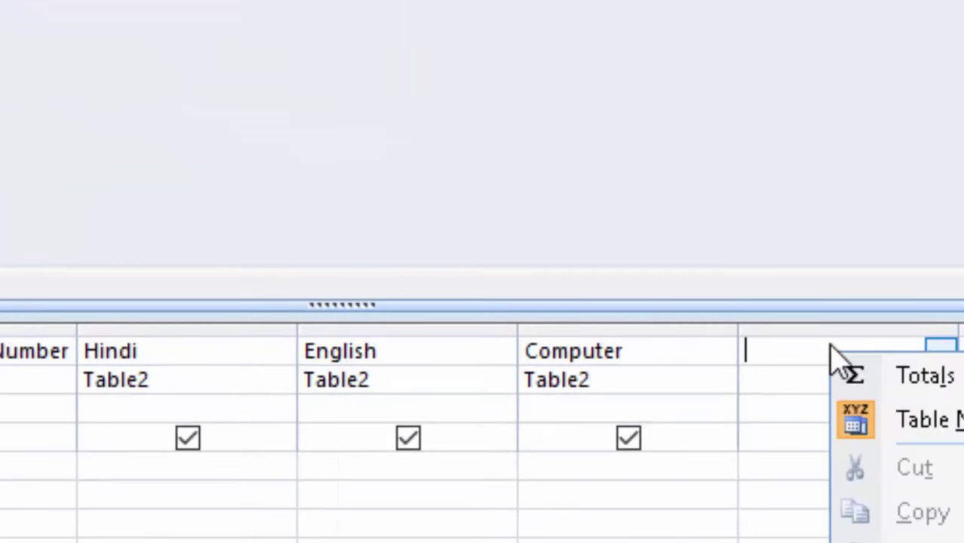
key(Escape)
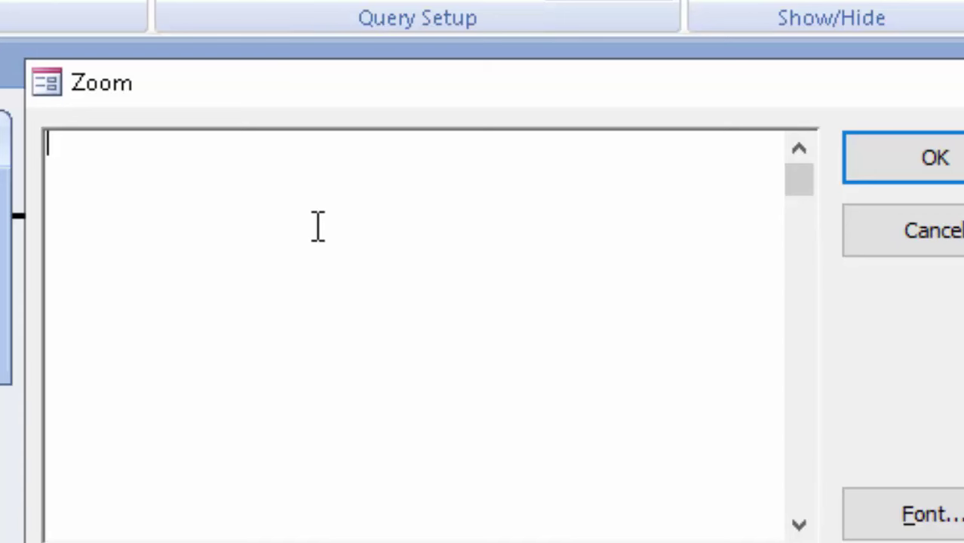
text(tOTAL)
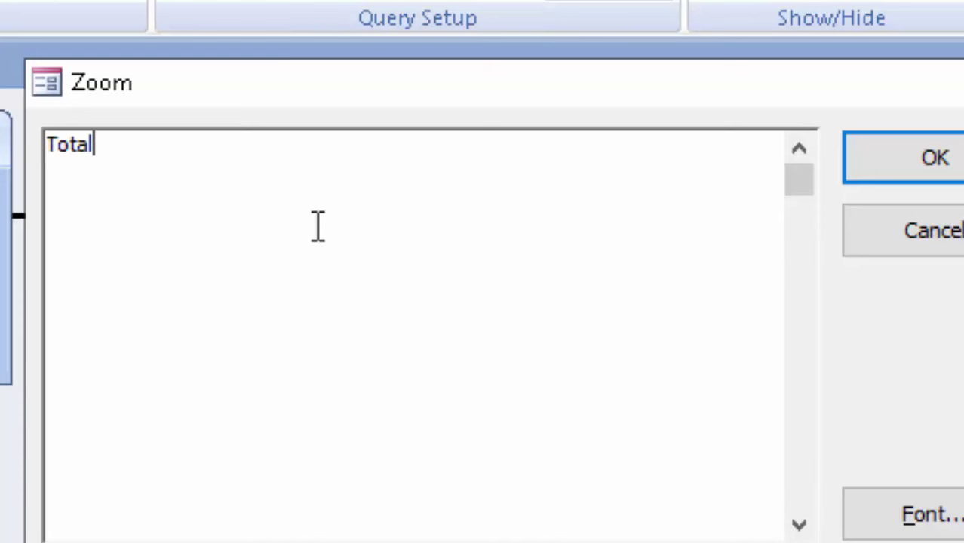
text(:[)
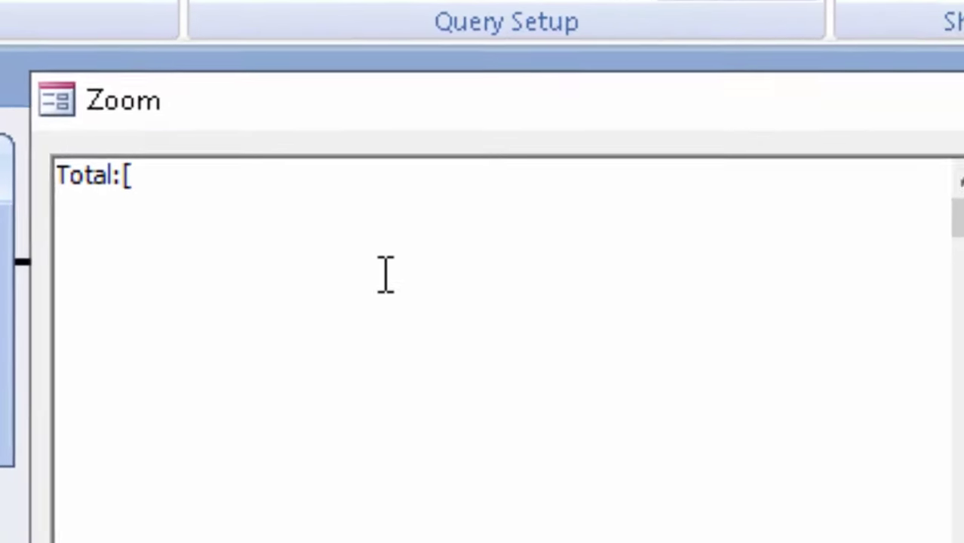
text(Hind)
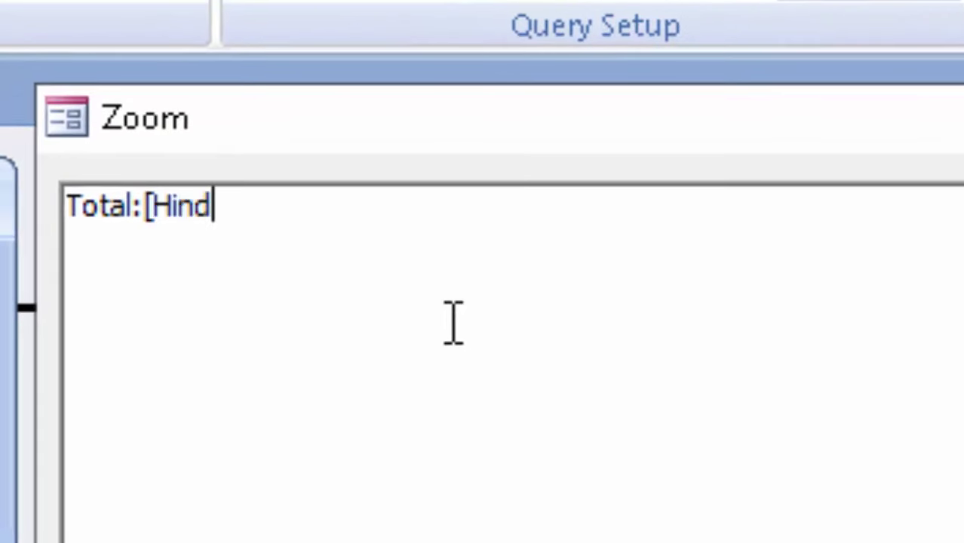
text(i] +)
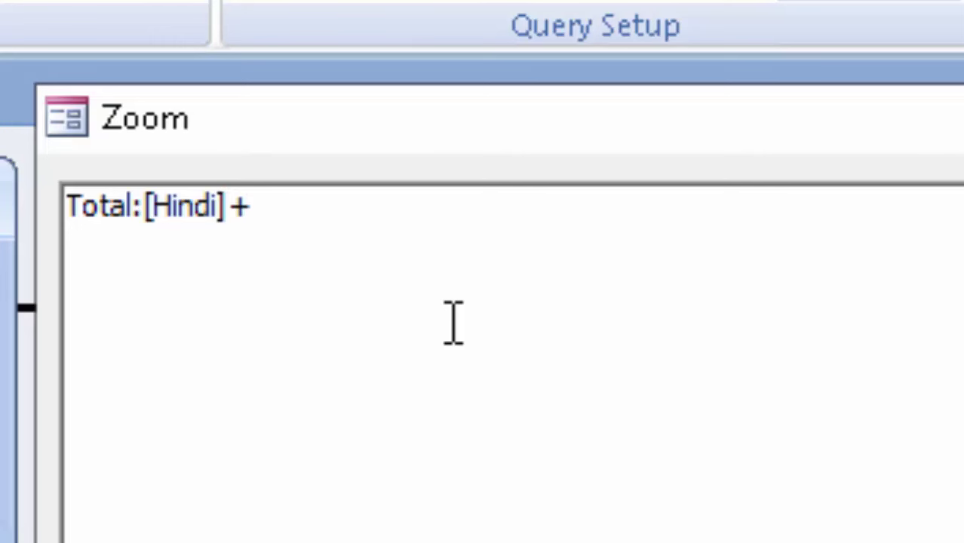
text([En)
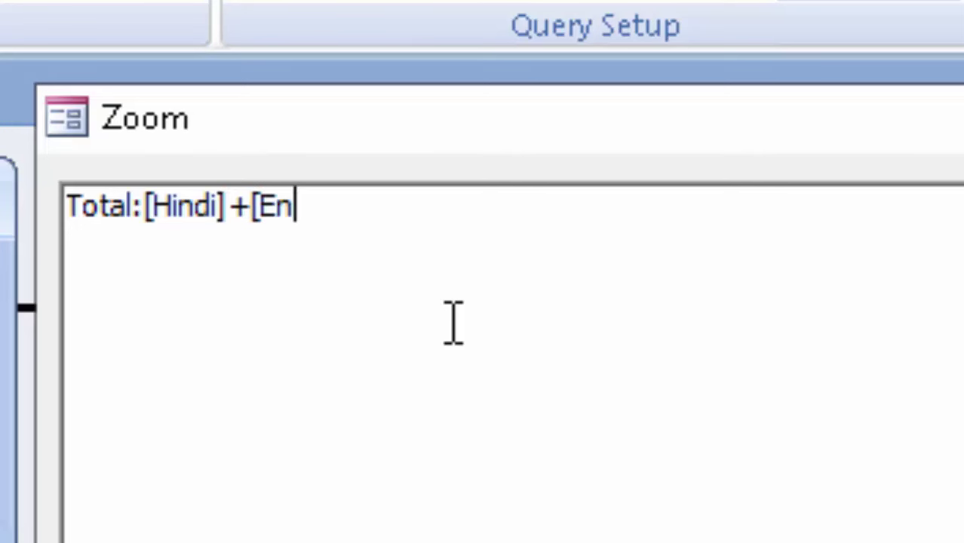
text(glish)
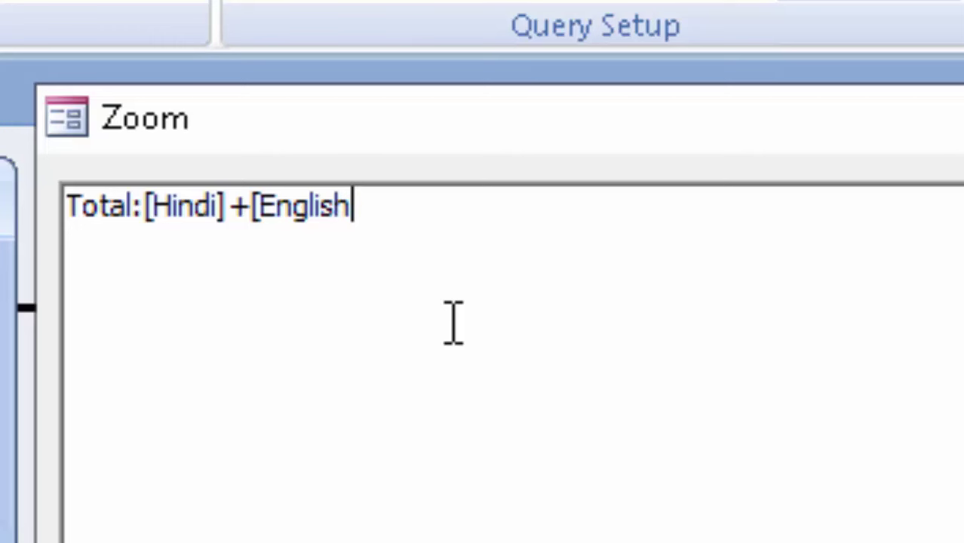
text(] +[)
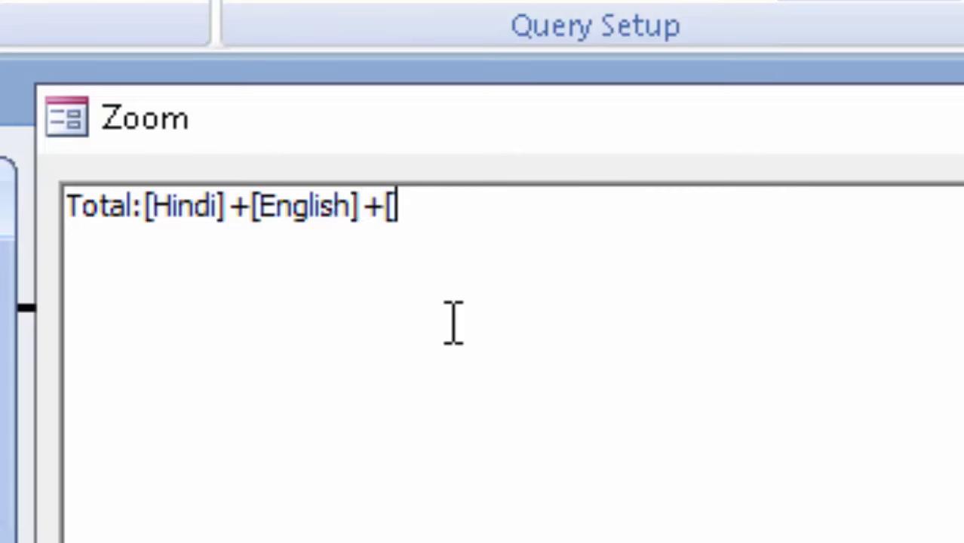
text(comp)
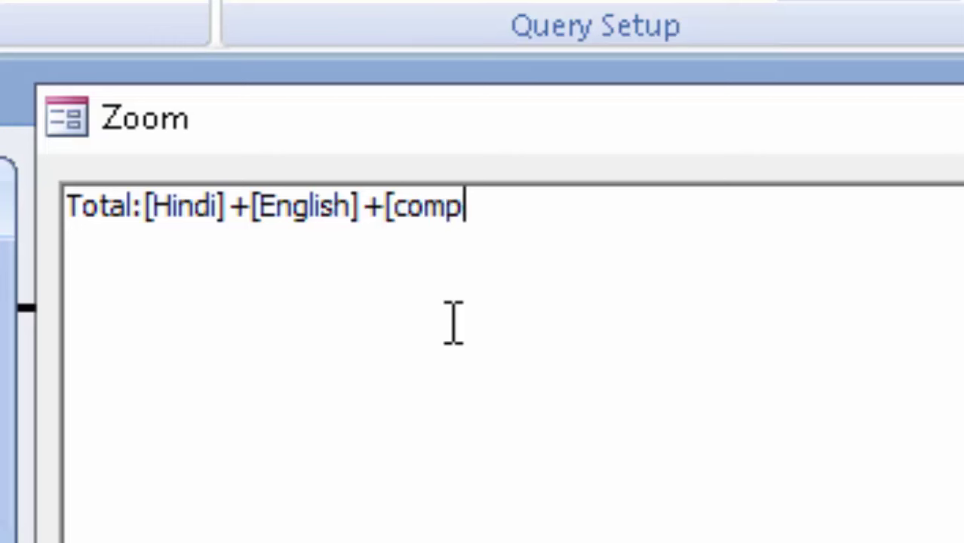
text(uter)
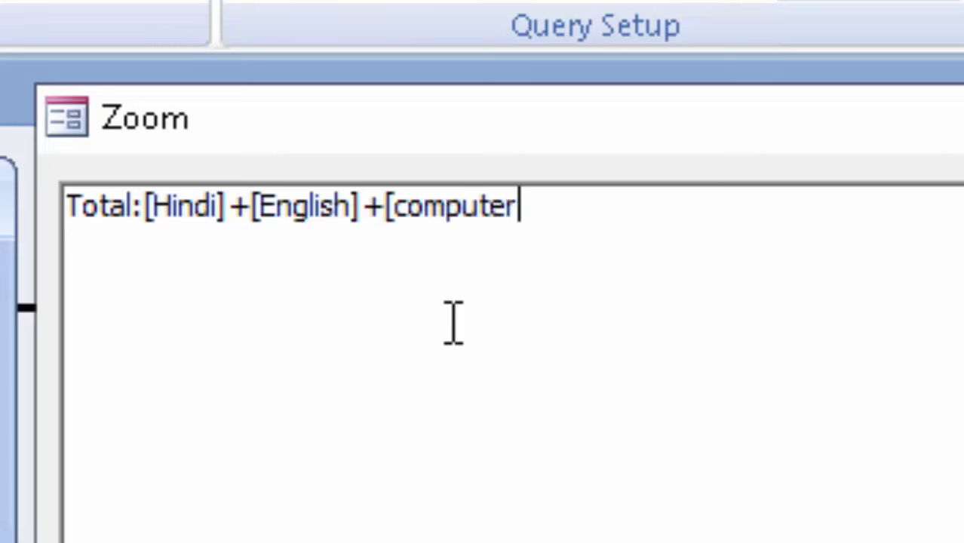
key(BackSpace)
key(BackSpace)
key(BackSpace)
key(BackSpace)
key(BackSpace)
key(BackSpace)
key(BackSpace)
key(BackSpace)
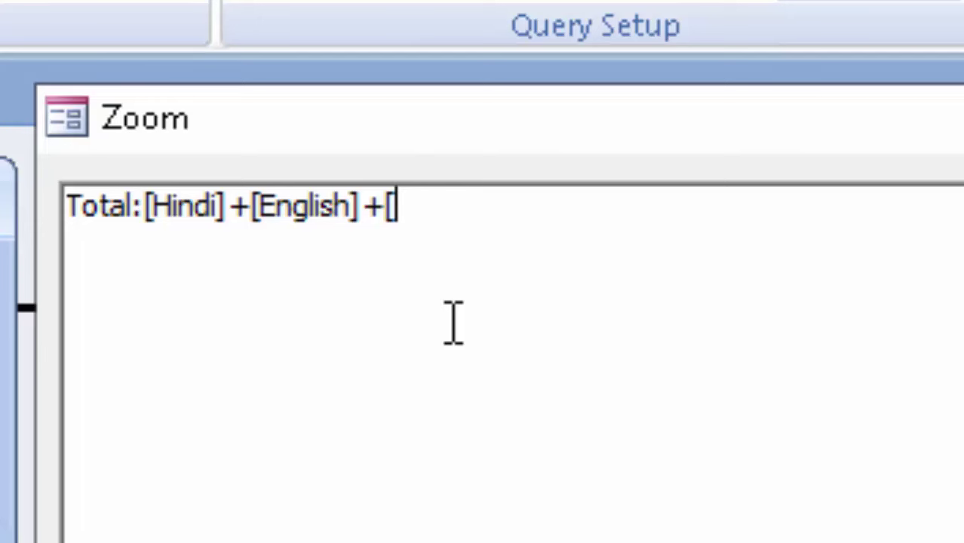
text(Co)
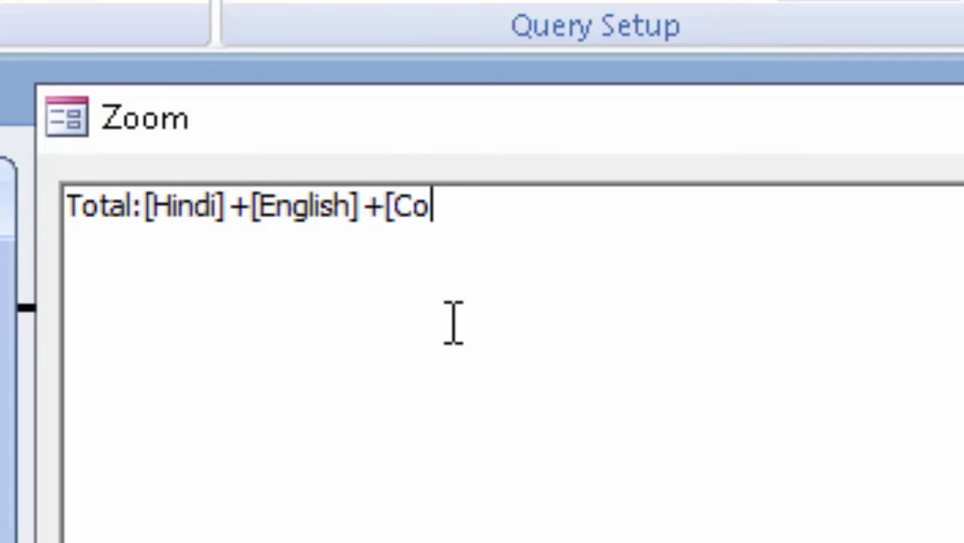
text(mputer)
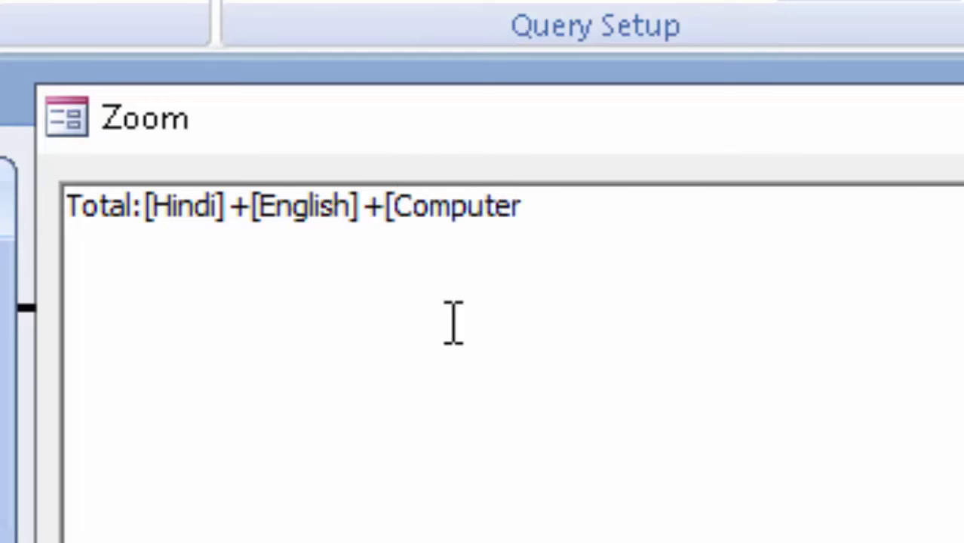
text(])
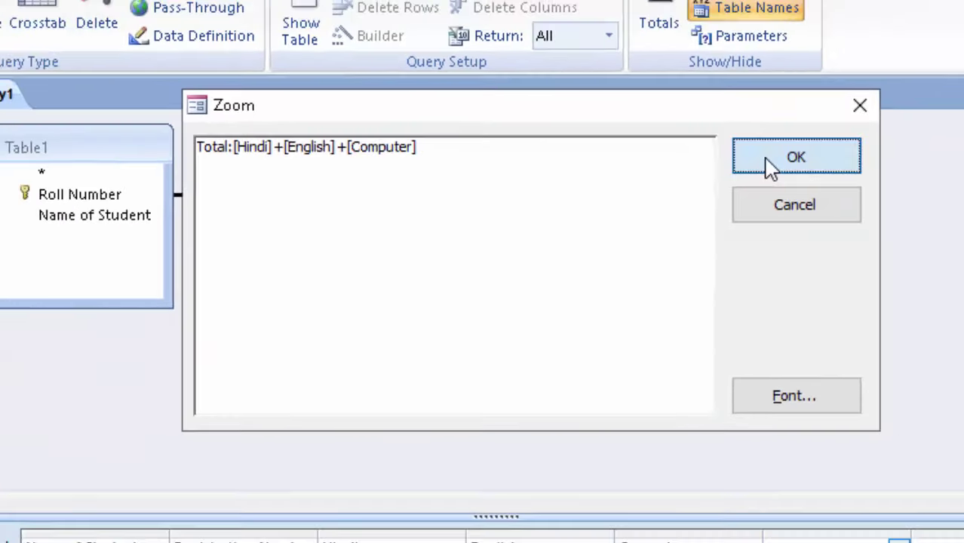
click(898, 159)
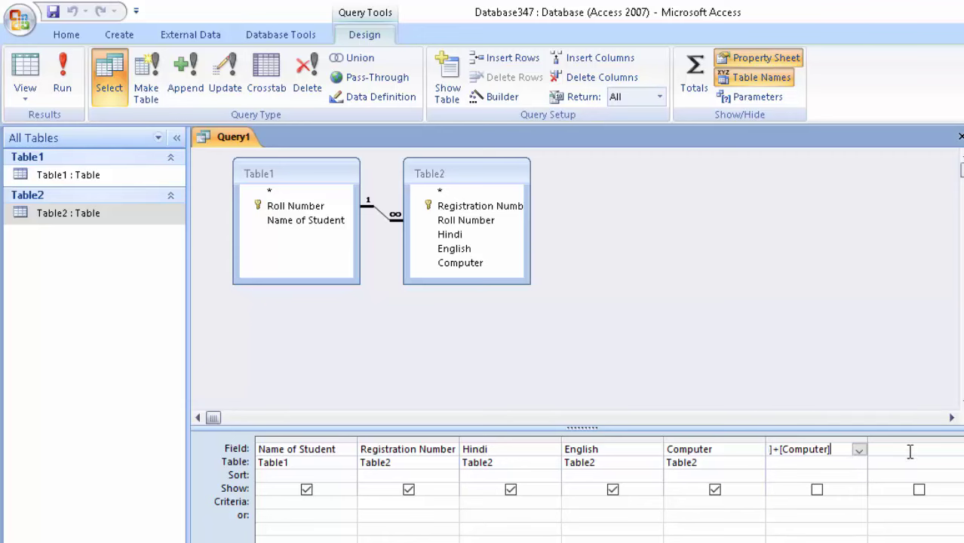
Enter Average:[Total]/3 in the next query column using the Zoom editor.
key(Return)
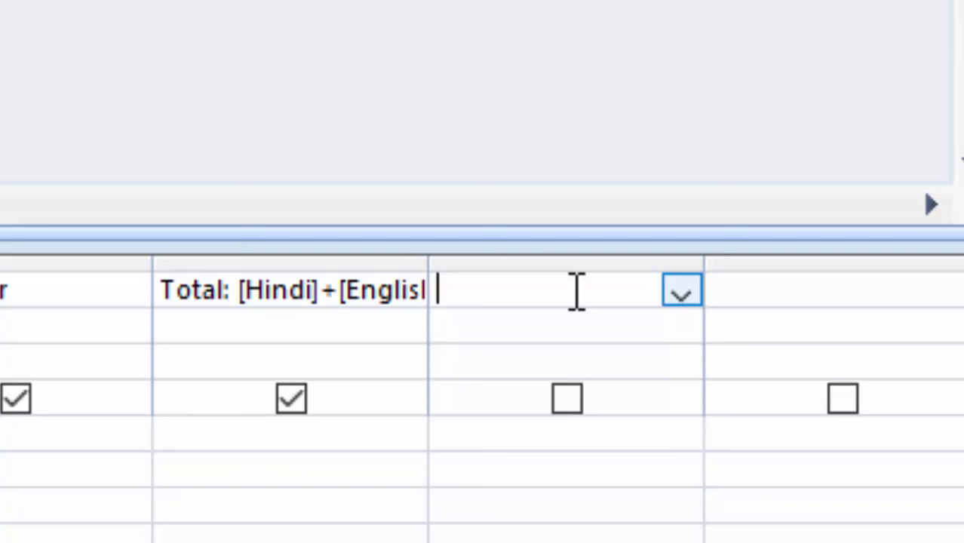
text(Averag)
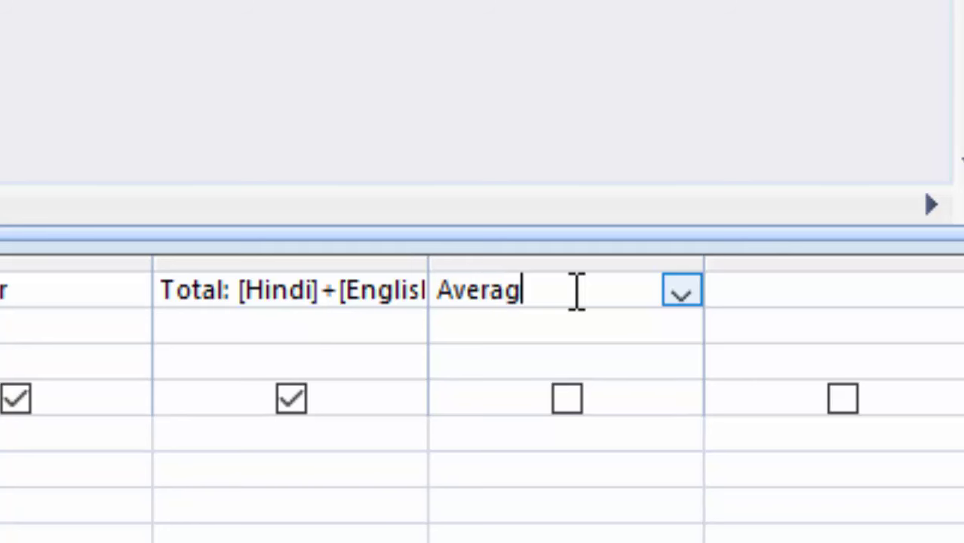
text(e)
text(:)
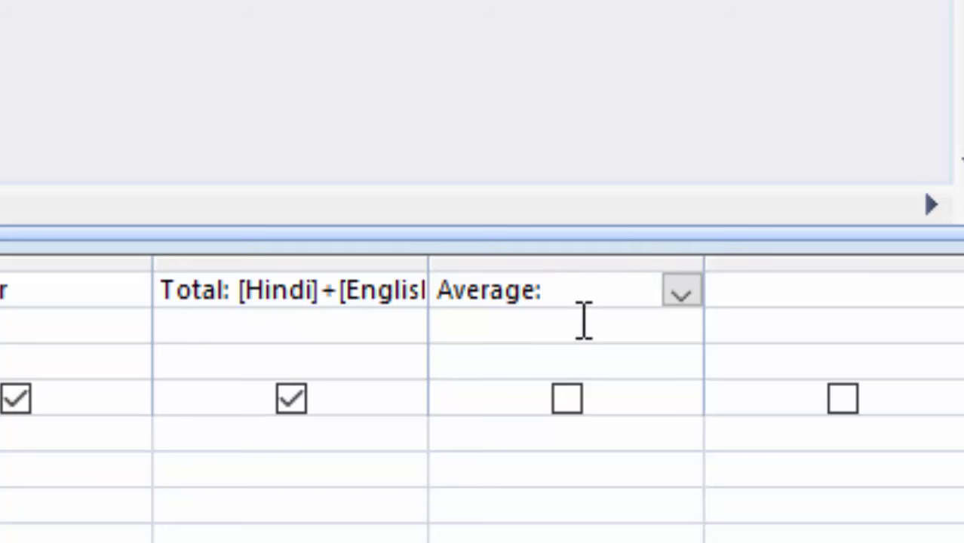
right_click(597, 293)
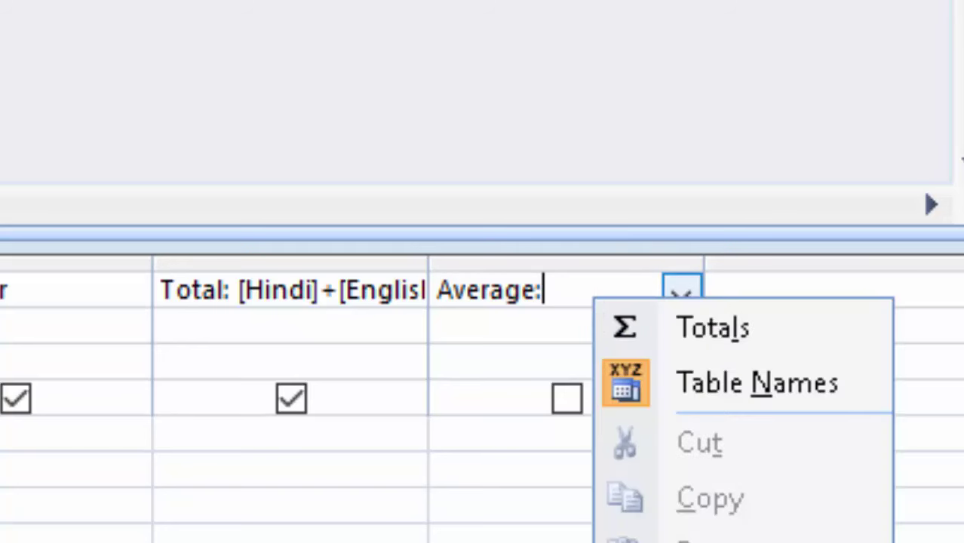
key(z)
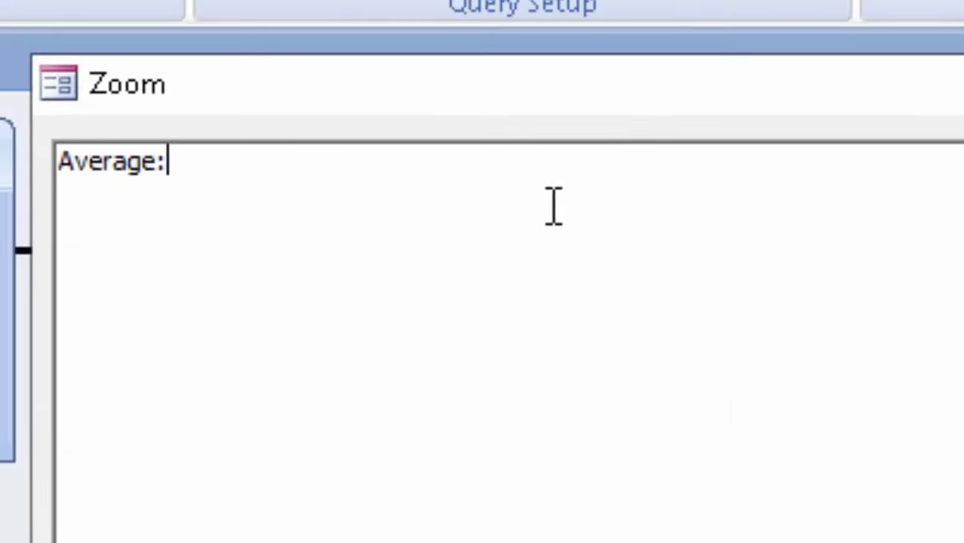
text([)
text(T)
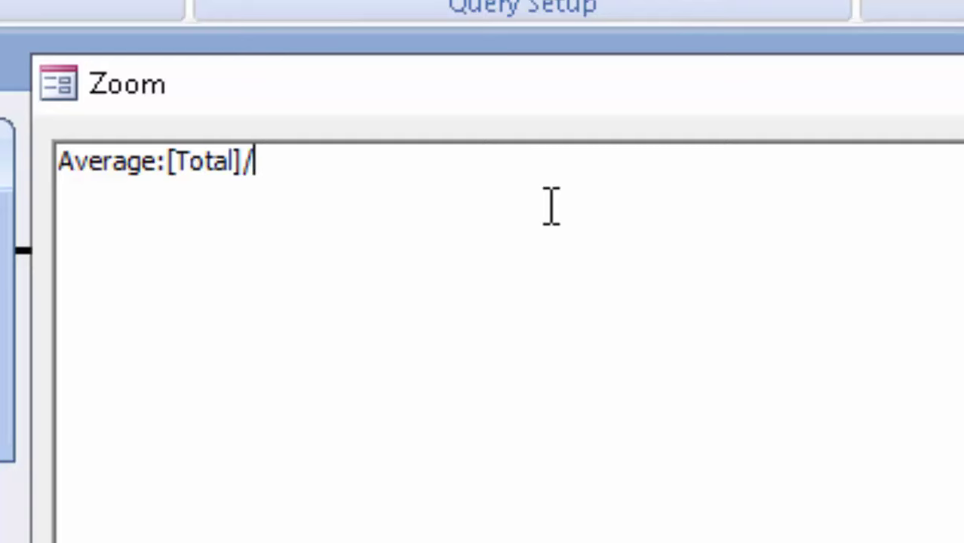
text(3)
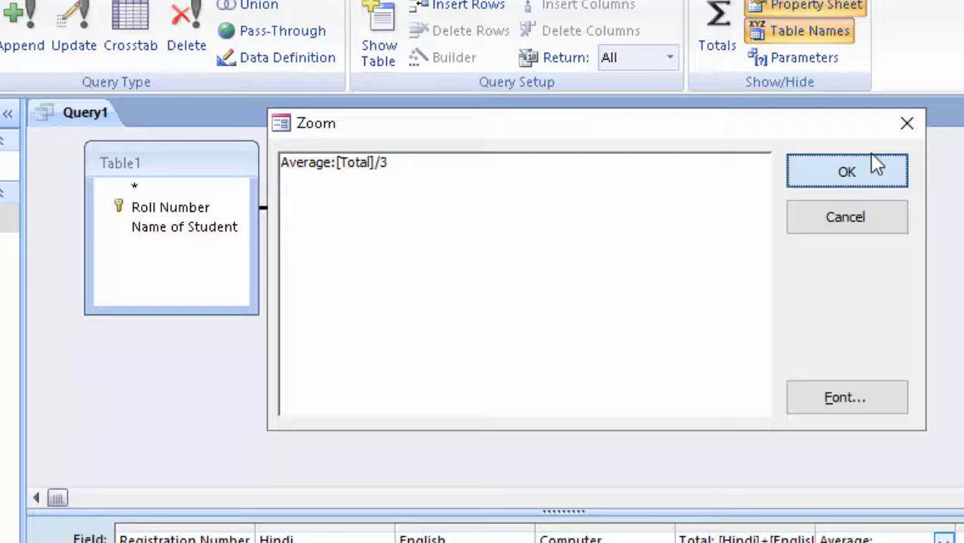
click(883, 143)
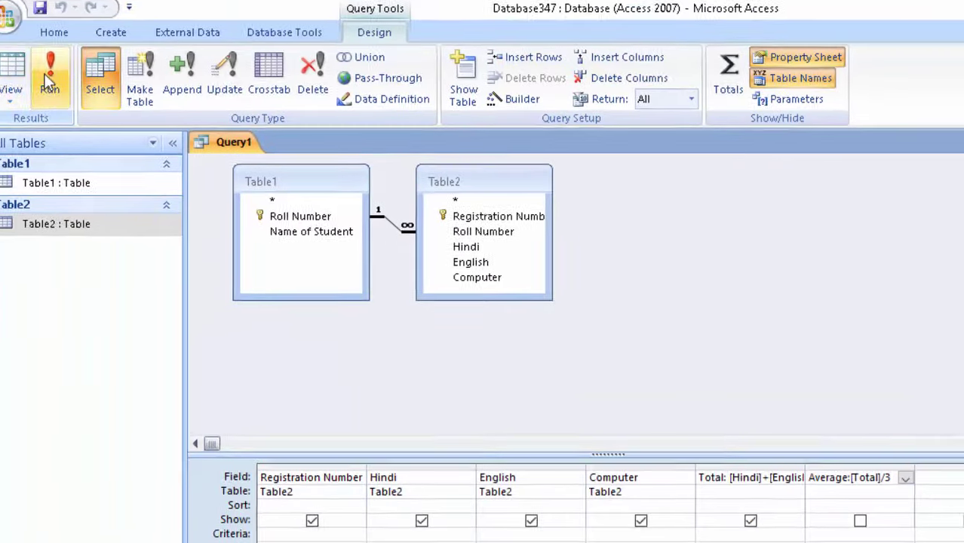
Run Query1 and widen the Average column to show the four students' averages.
click(66, 83)
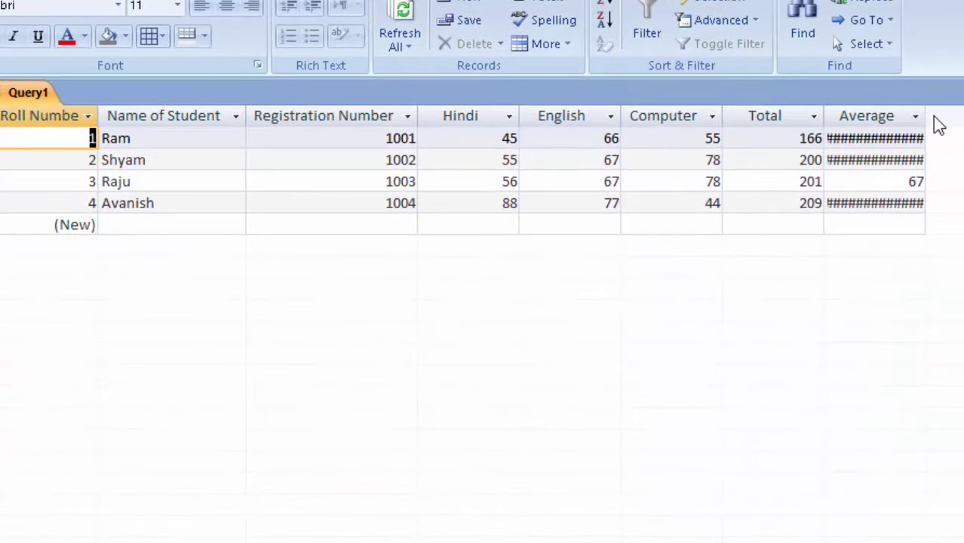
double_click(926, 116)
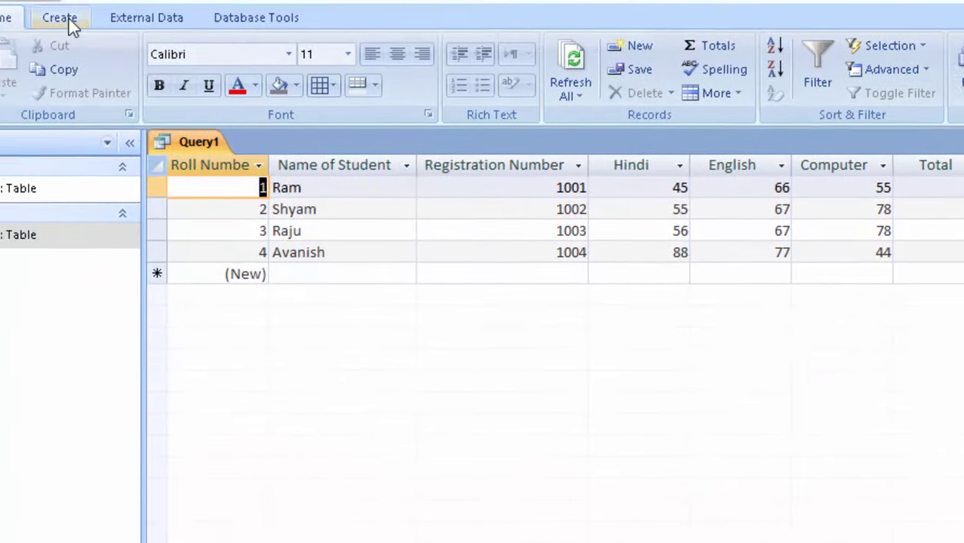
click(145, 42)
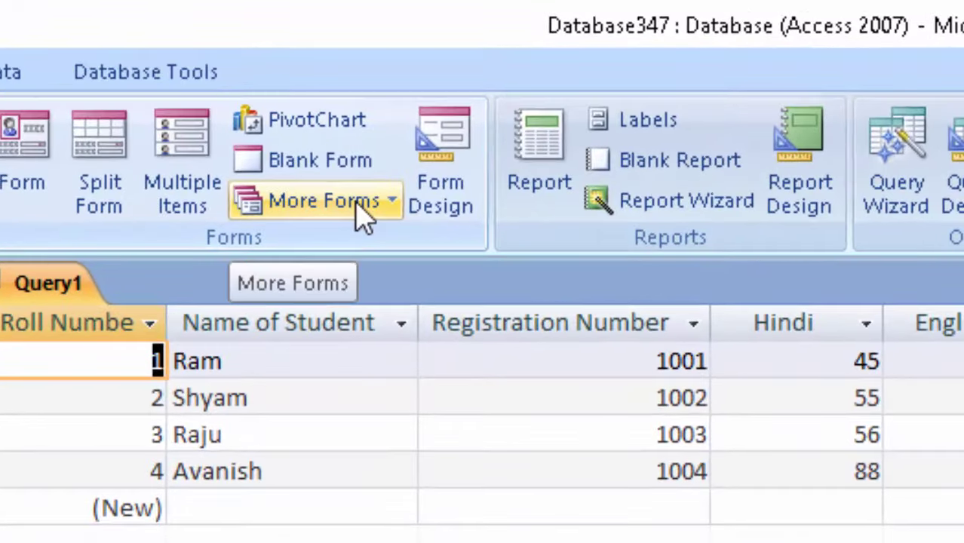
Save the query as Query1 and build a columnar, Access 2007-style form with all fields via the Form Wizard.
click(368, 212)
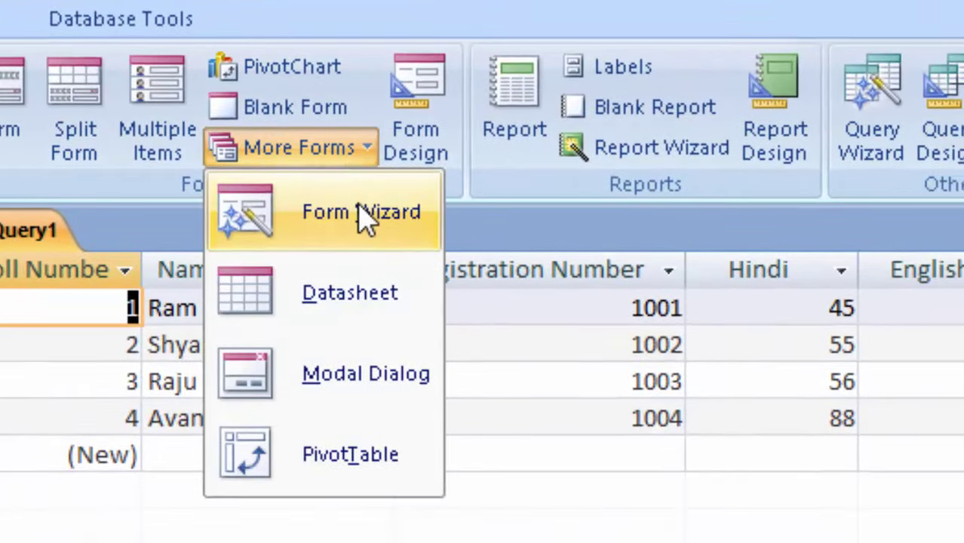
click(360, 213)
click(490, 392)
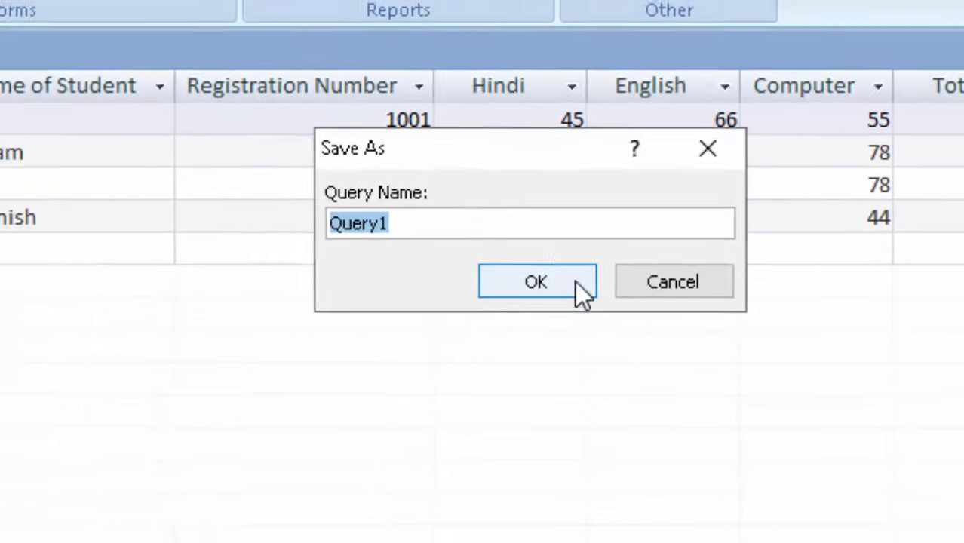
click(555, 284)
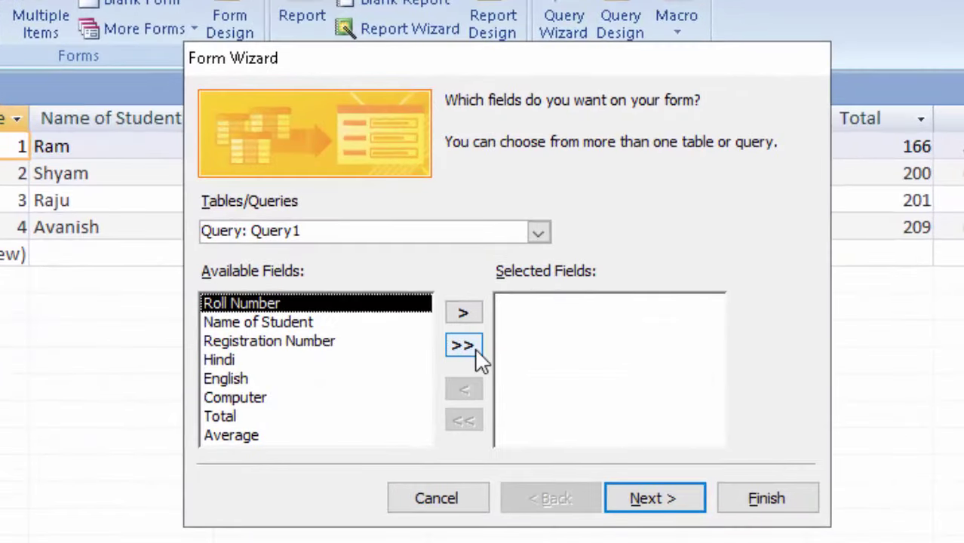
click(490, 345)
click(651, 516)
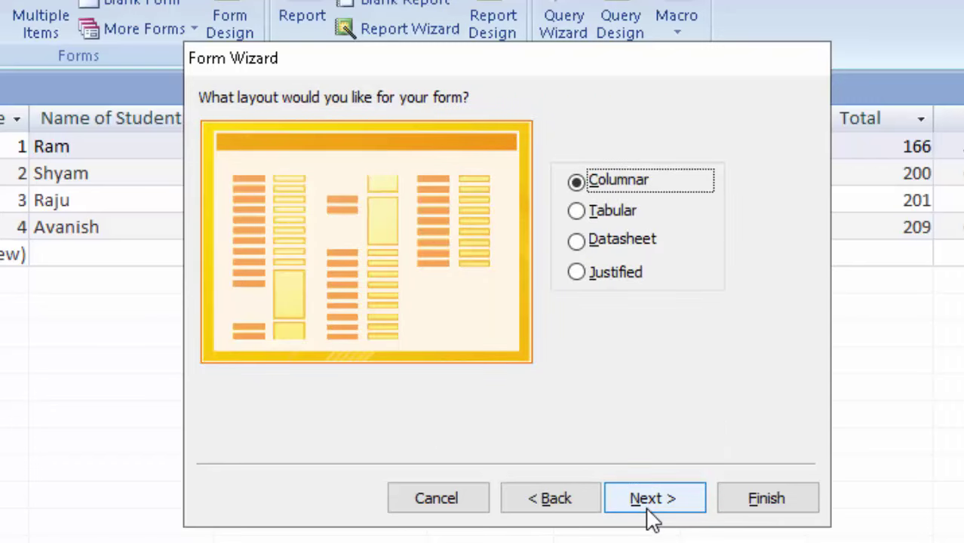
click(650, 517)
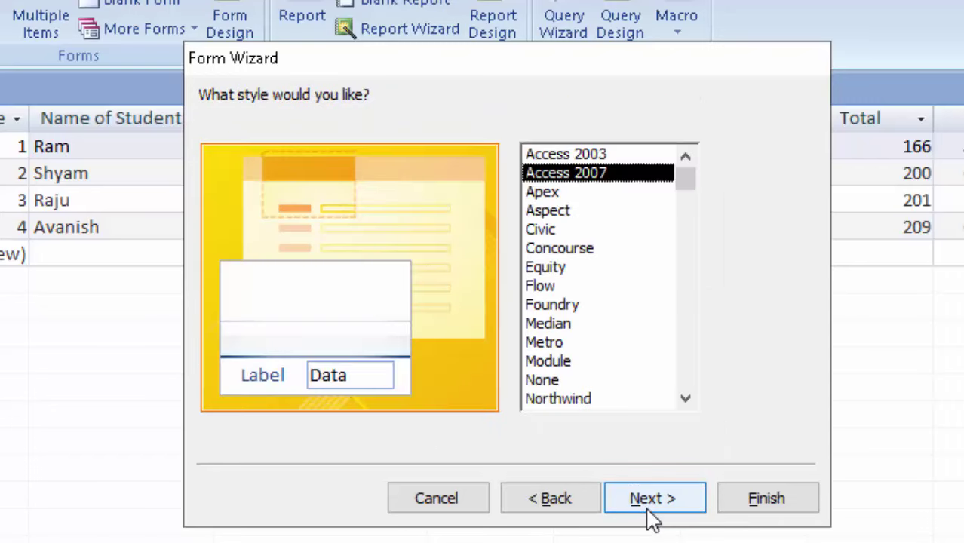
click(666, 507)
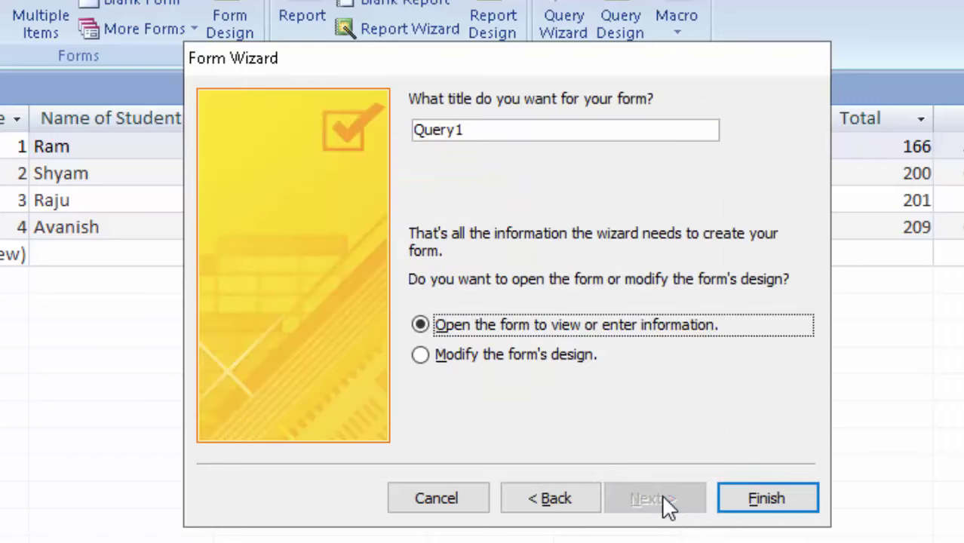
click(770, 504)
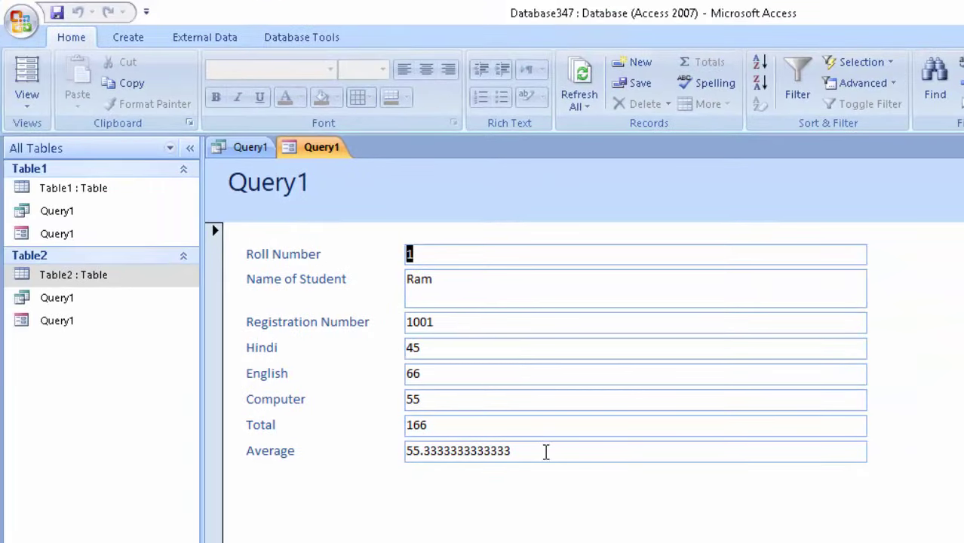
In Design view, delete the Query1 header title and collapse the form header.
click(27, 100)
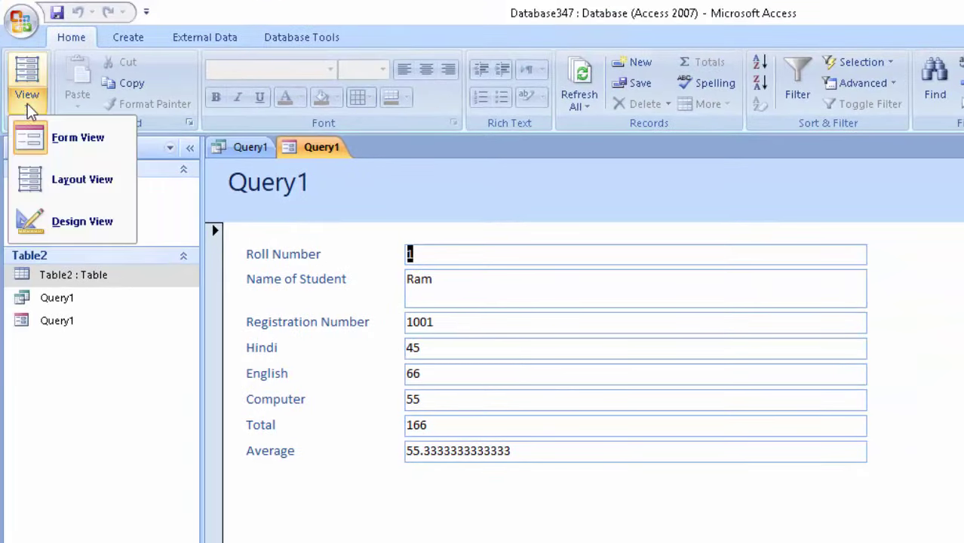
click(83, 220)
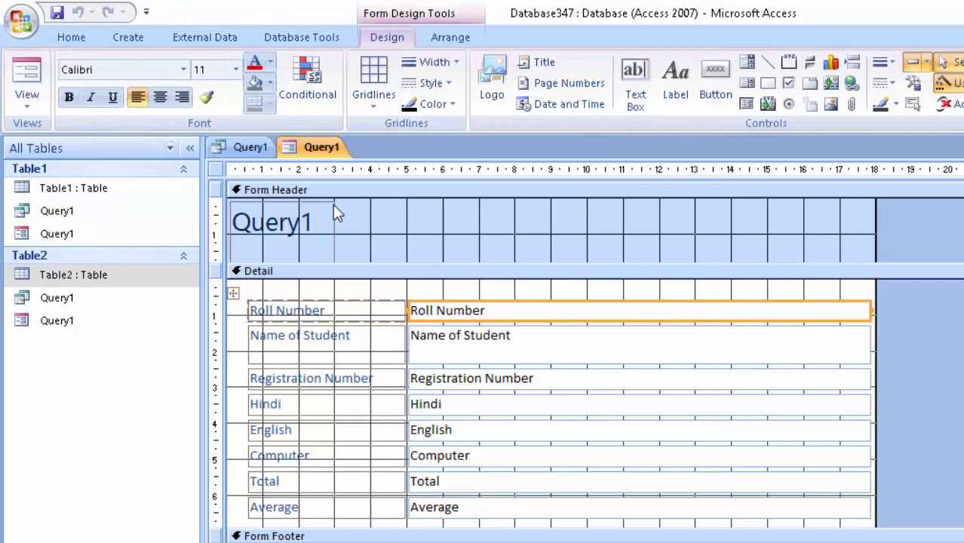
click(334, 213)
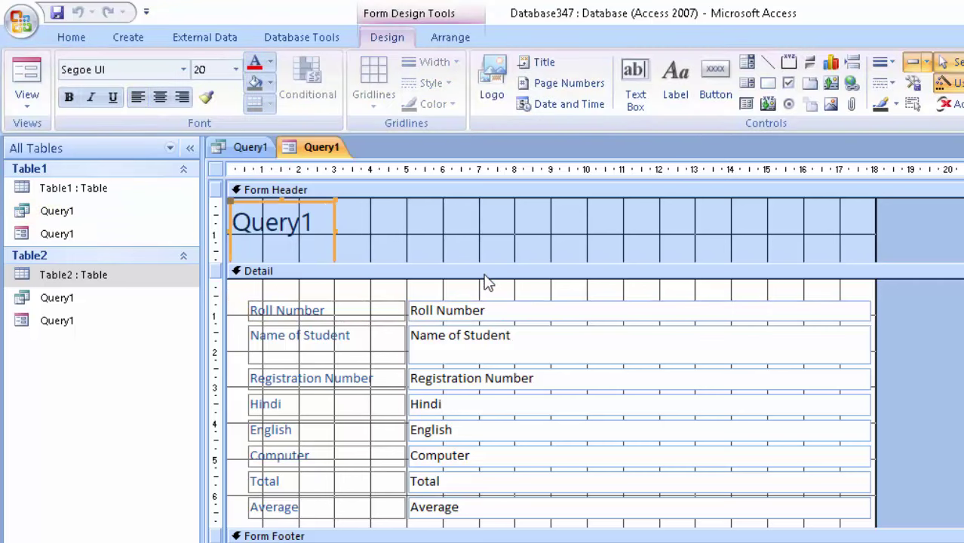
key(Delete)
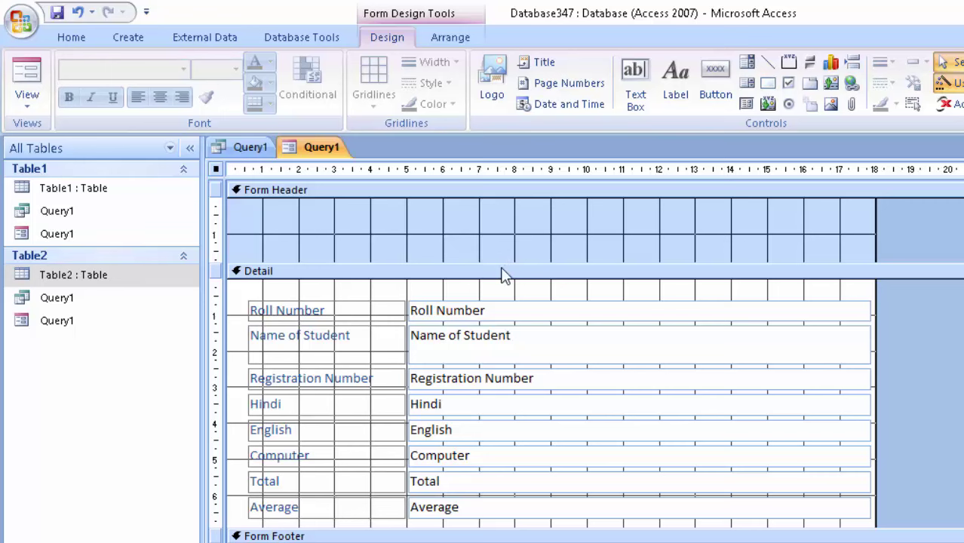
drag(503, 264, 512, 192)
Narrow the field boxes, lengthen the Detail area, check Layout view, then return to Design view.
click(811, 252)
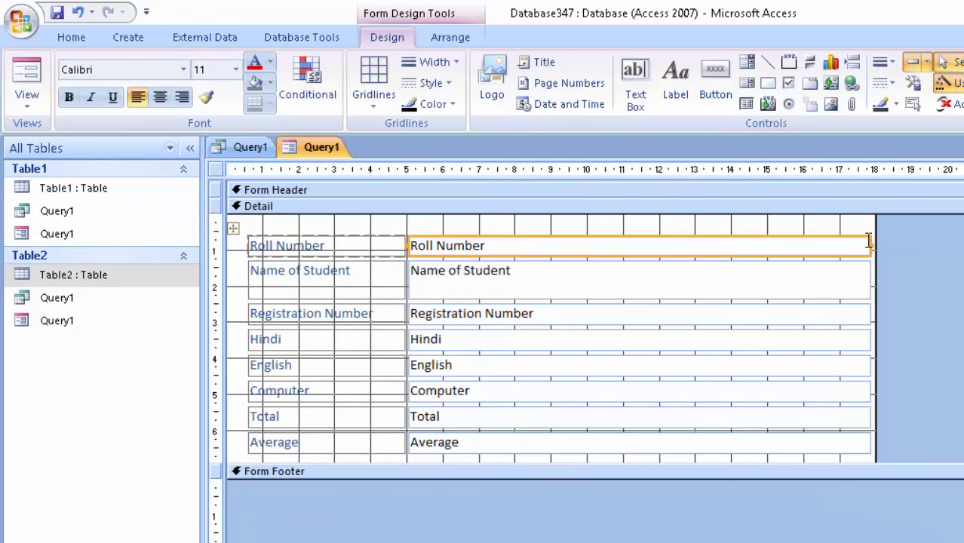
drag(870, 243, 613, 285)
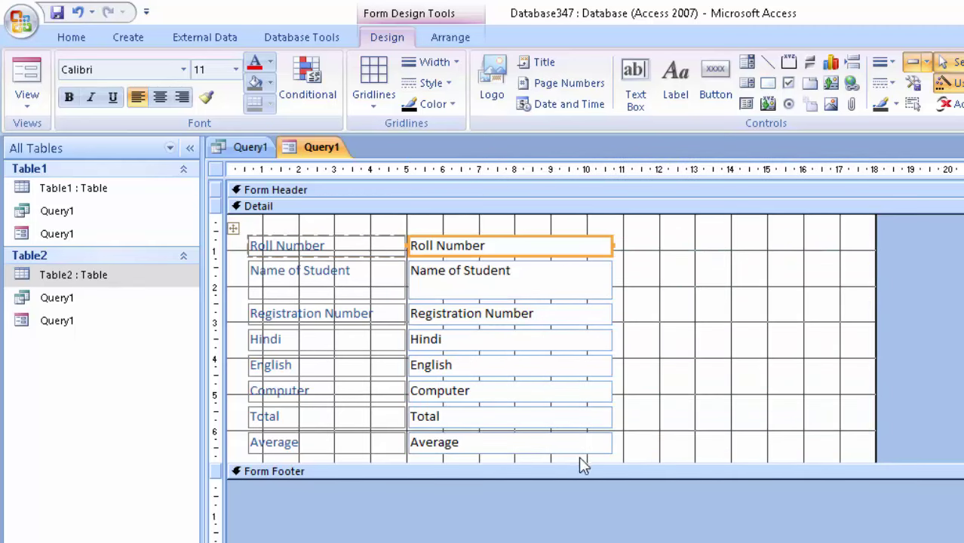
drag(579, 463, 578, 542)
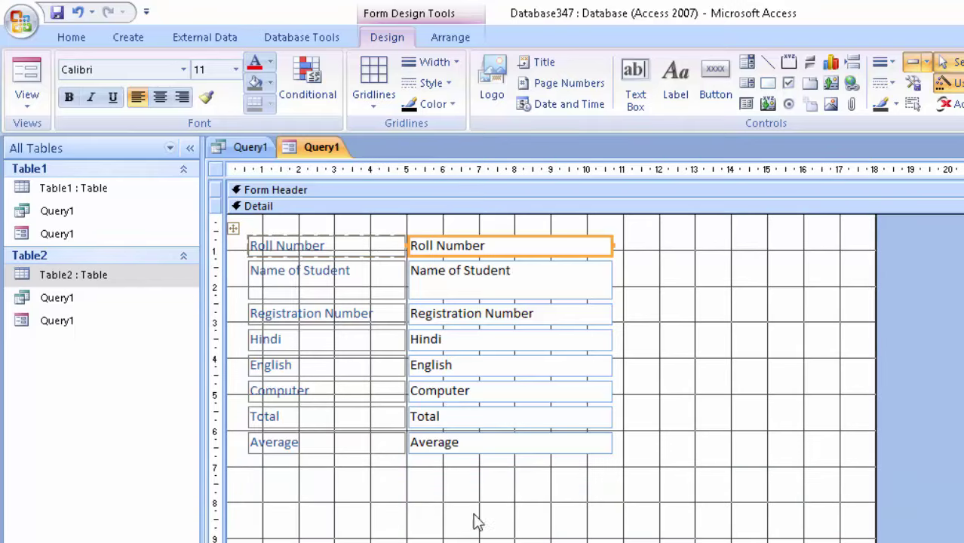
click(27, 75)
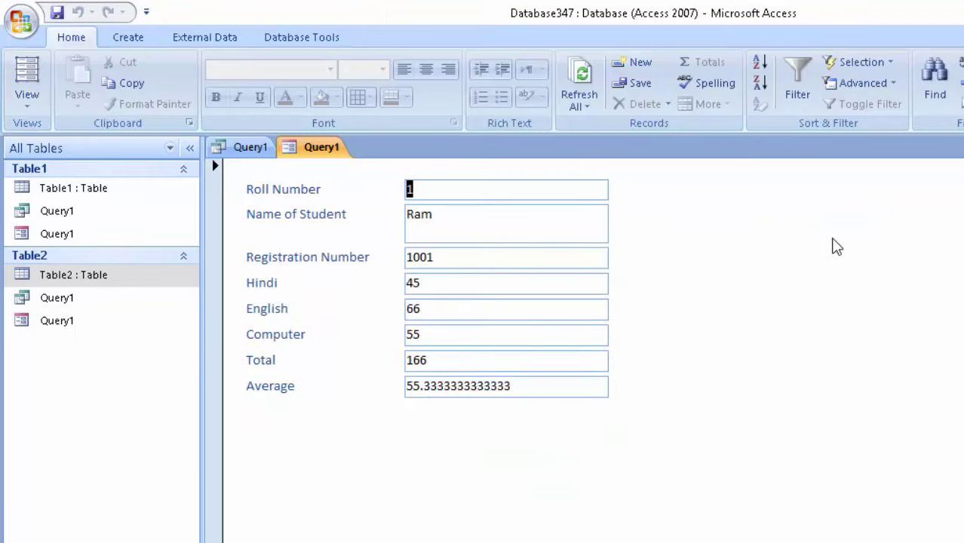
click(23, 87)
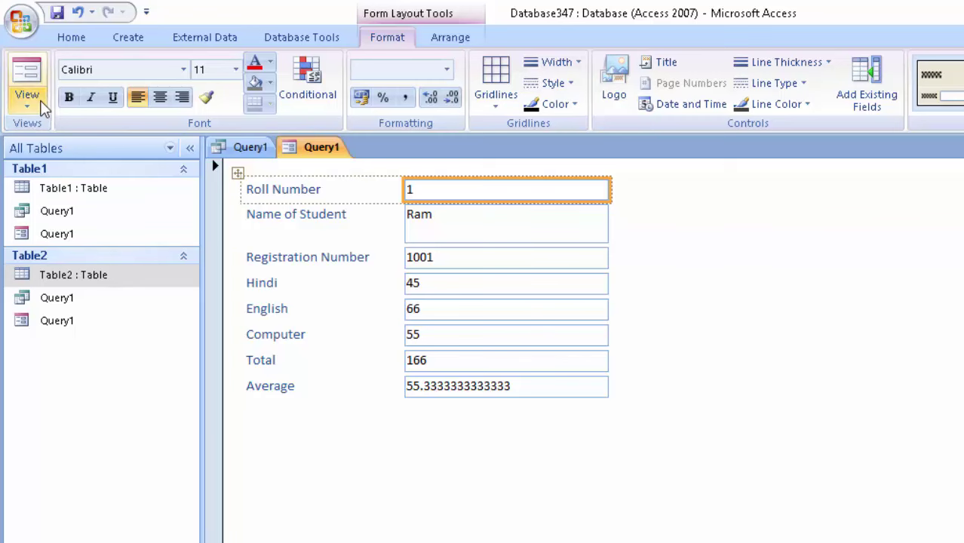
click(30, 99)
click(83, 222)
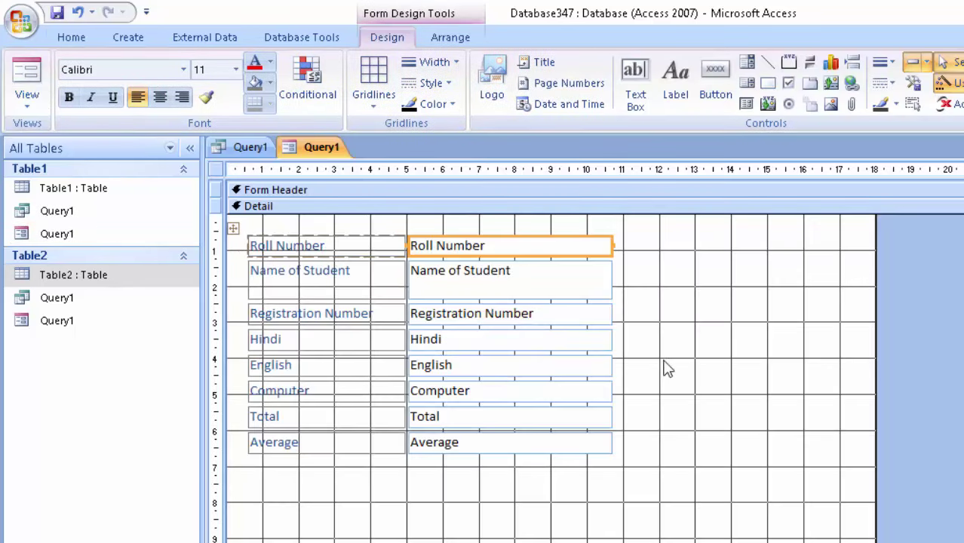
Give the form's Detail section a peach background colour.
click(738, 404)
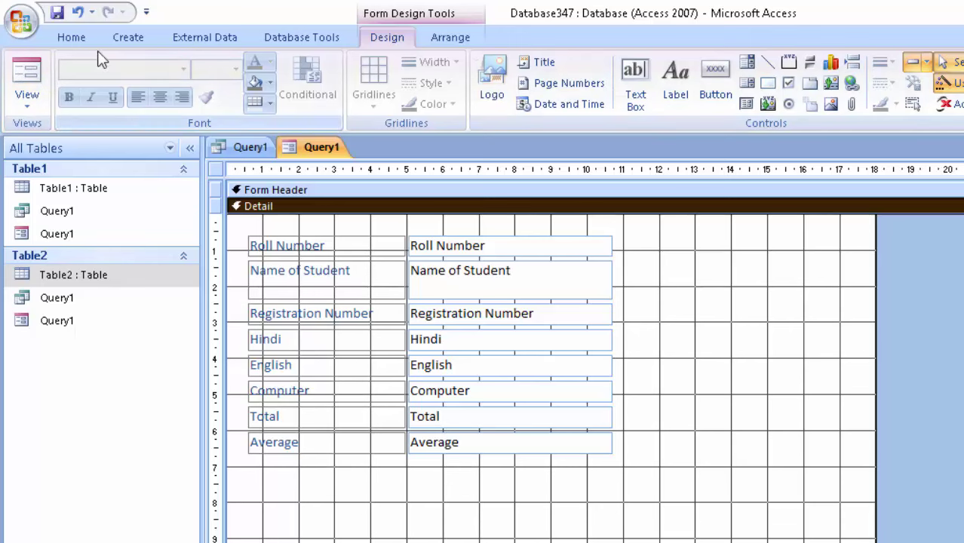
click(85, 34)
click(336, 97)
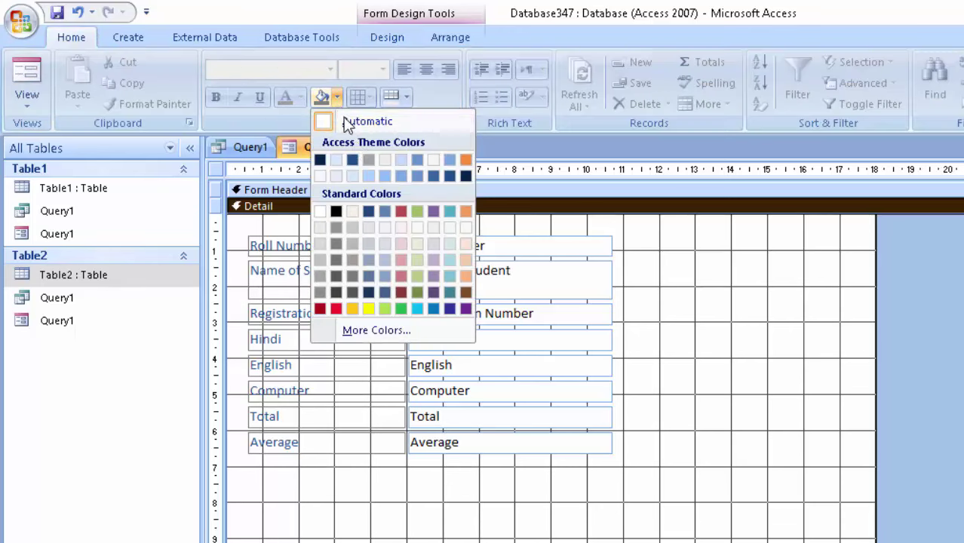
click(469, 262)
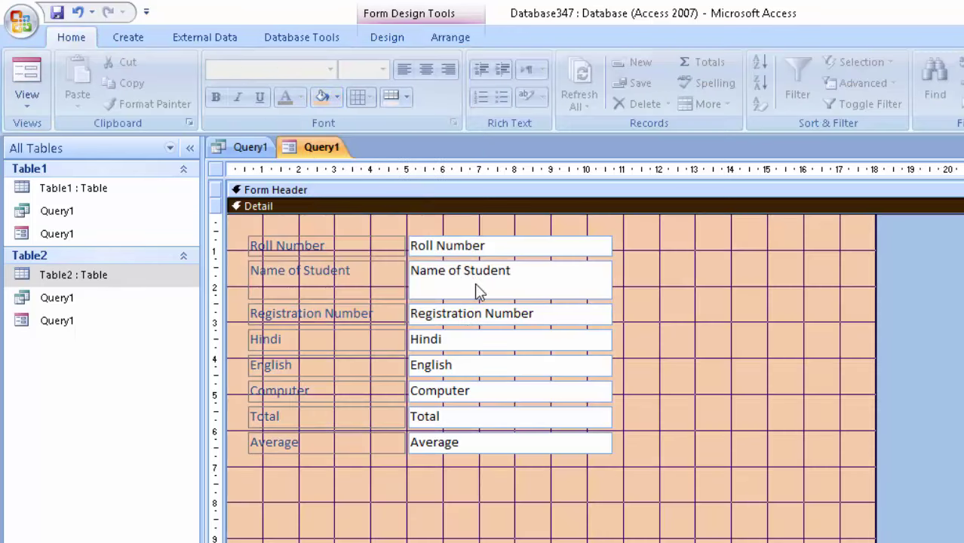
Make all labels and field boxes bold with automatic black text, then view the form.
drag(657, 518, 147, 198)
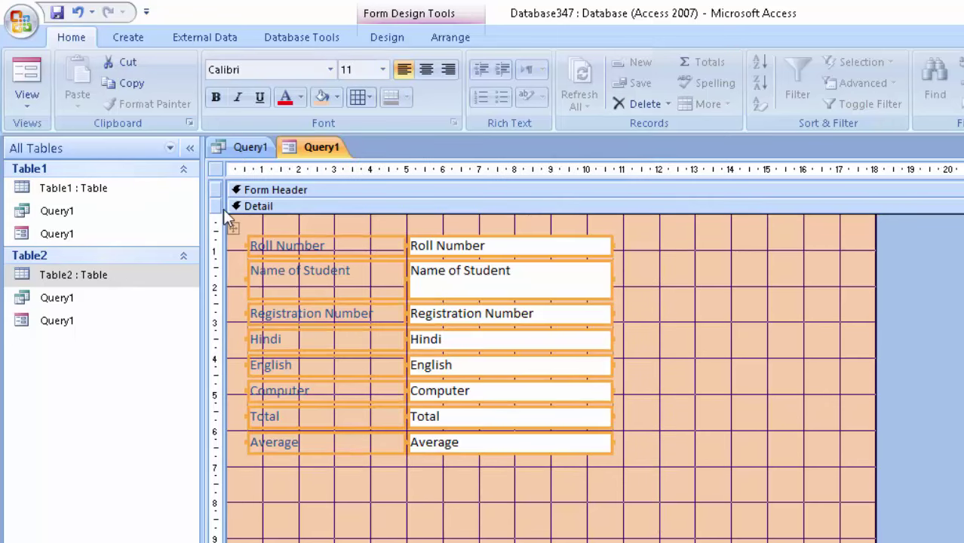
click(216, 97)
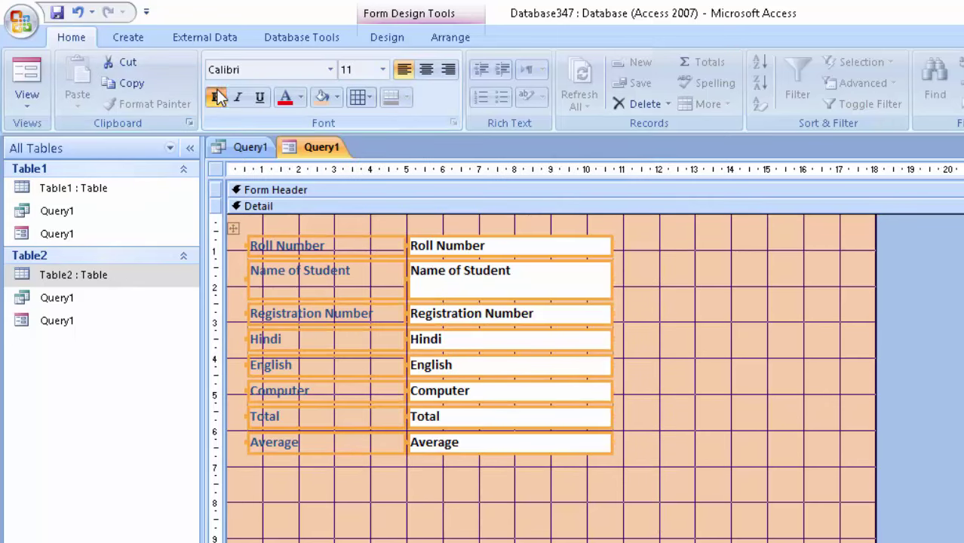
click(301, 96)
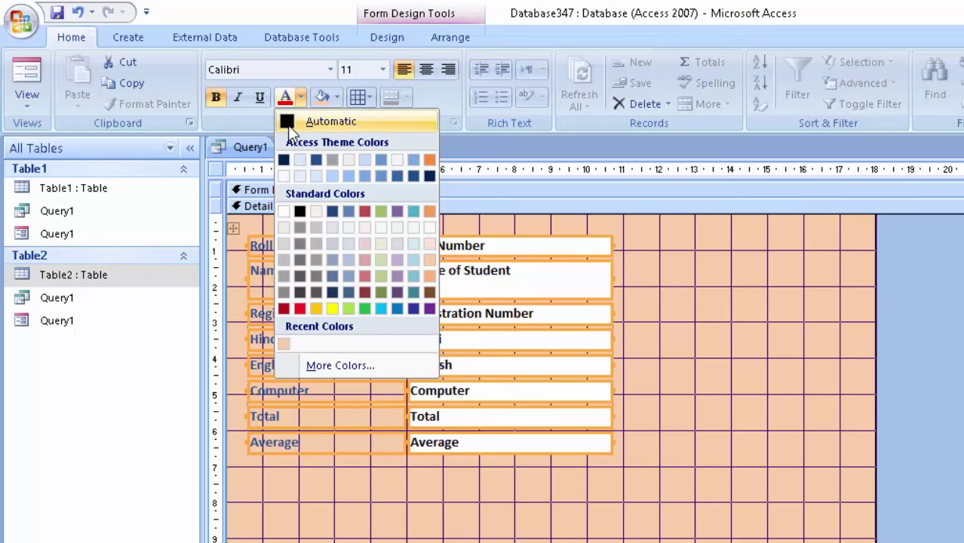
click(288, 120)
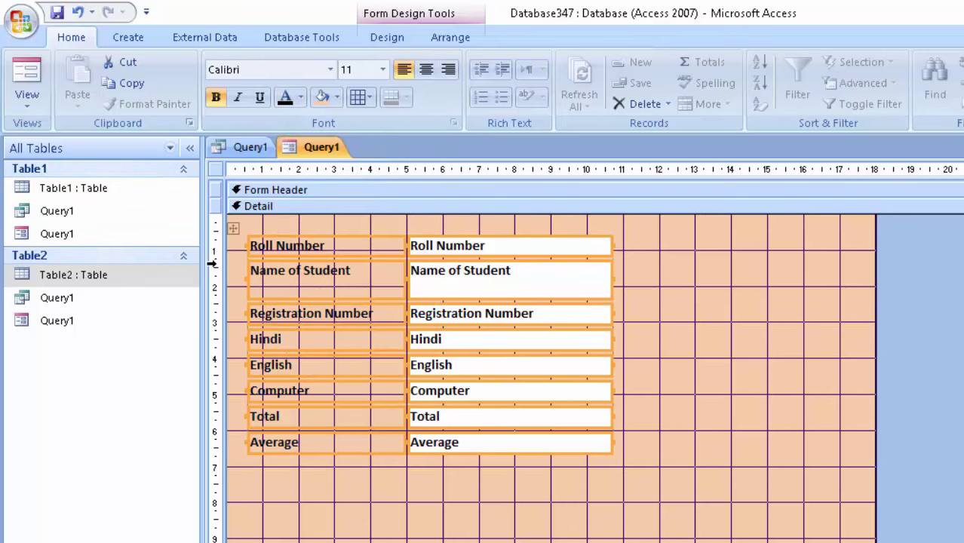
click(26, 75)
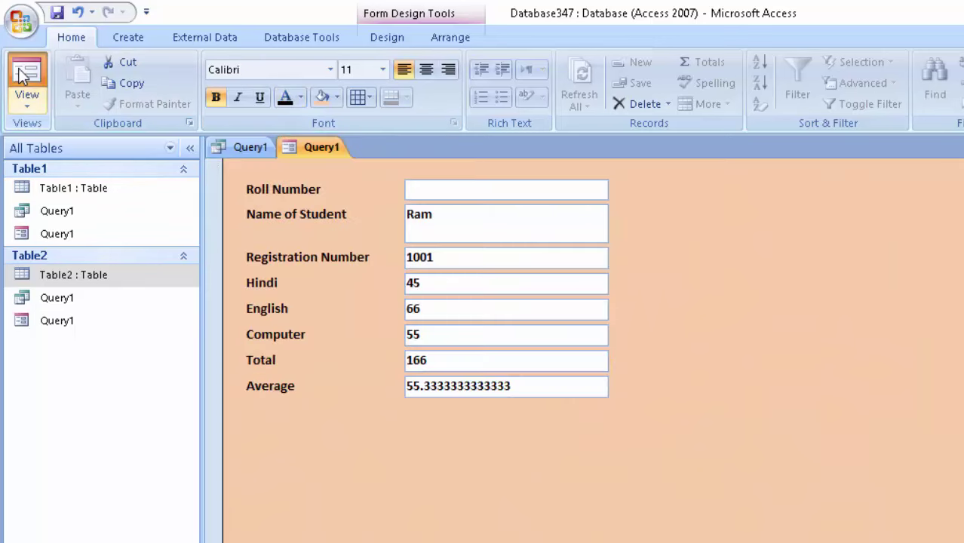